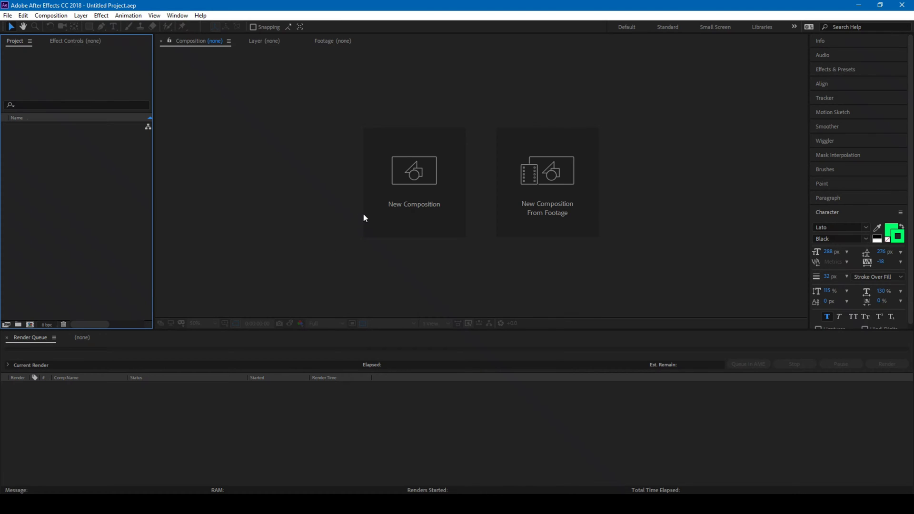
Create a new composition named 'Logo Slice ANimation'.
{"action": "left_click", "coordinate": [393, 180]}
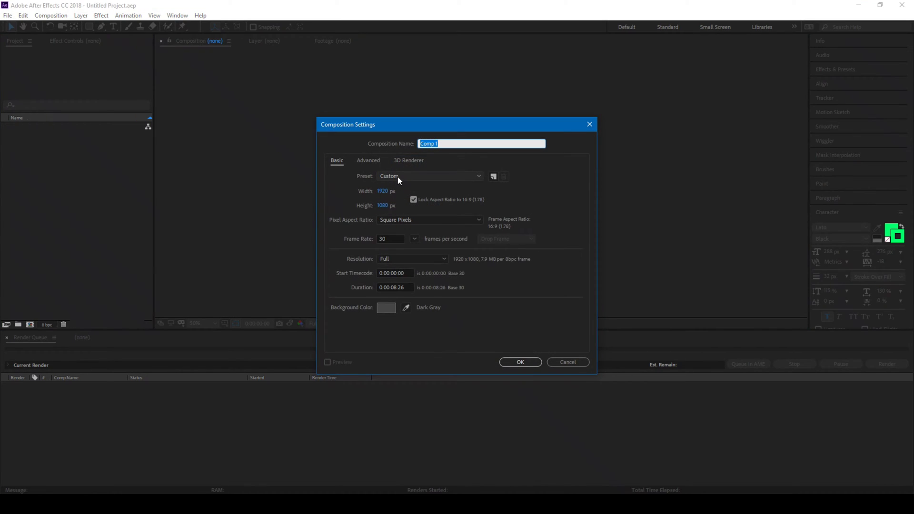
{"action": "type", "text": "Logo Slice ANimation"}
{"action": "key", "text": "Return"}
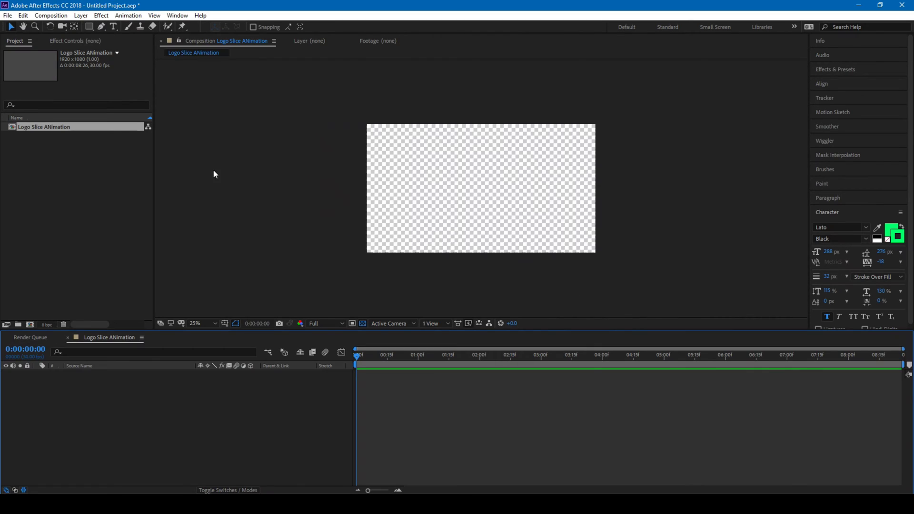
Add a white full-frame solid layer named 'Background'.
{"action": "left_click", "coordinate": [80, 15]}
{"action": "mouse_move", "coordinate": [90, 26]}
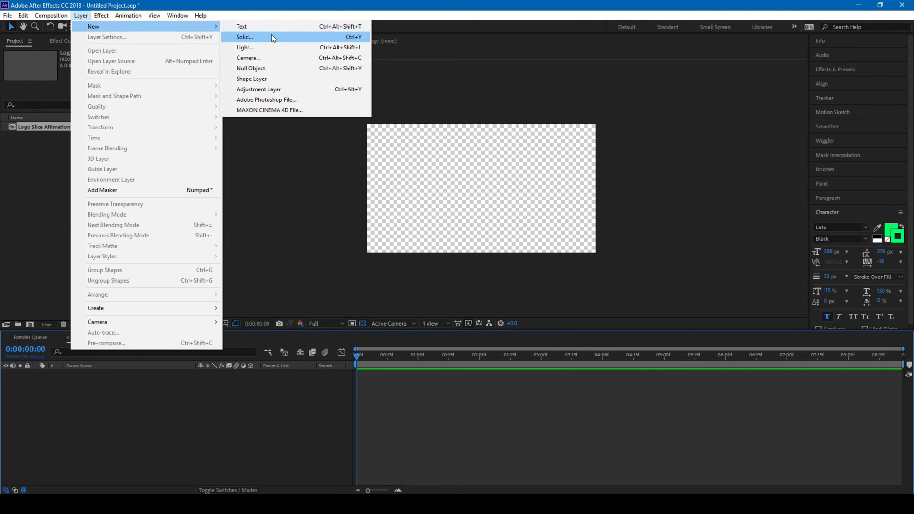
{"action": "left_click", "coordinate": [271, 34]}
{"action": "left_click", "coordinate": [305, 301]}
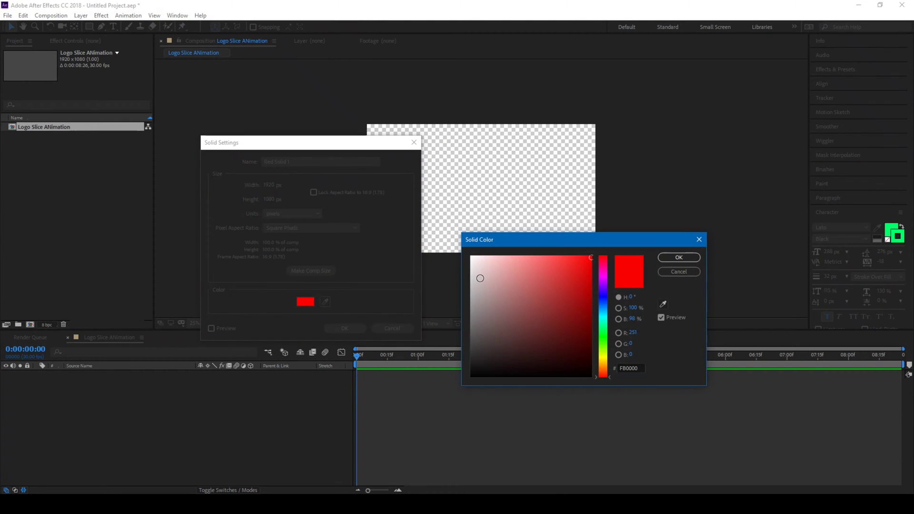
{"action": "left_click", "coordinate": [473, 257]}
{"action": "left_click", "coordinate": [675, 259]}
{"action": "left_click", "coordinate": [292, 161]}
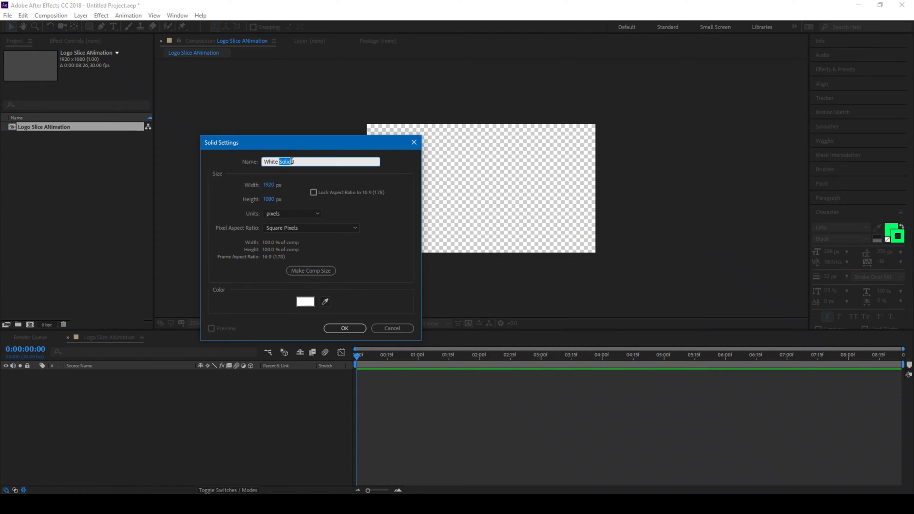
{"action": "type", "text": "Background"}
{"action": "key", "text": "Return"}
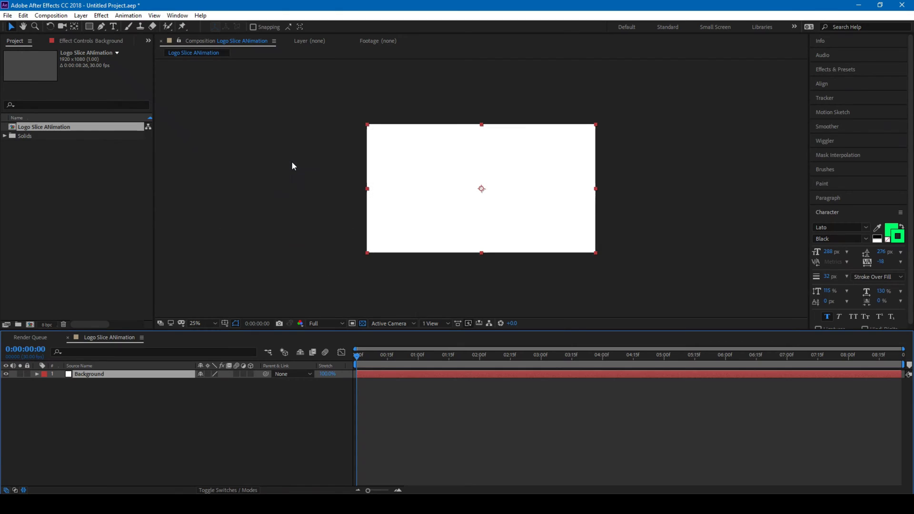
Search Effects & Presets for 'Gradient' and apply Gradient Ramp to the Background solid.
{"action": "key", "text": "ctrl+alt+f"}
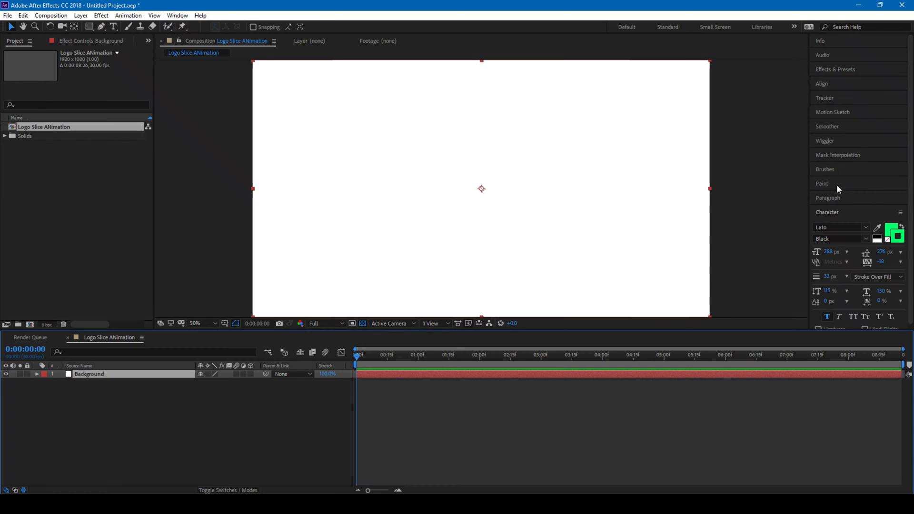
{"action": "left_click", "coordinate": [831, 69]}
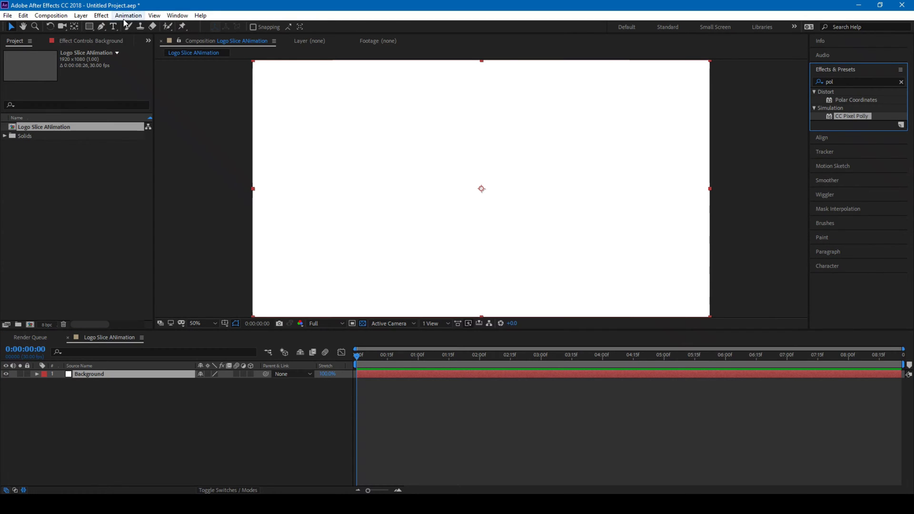
{"action": "left_click", "coordinate": [177, 15]}
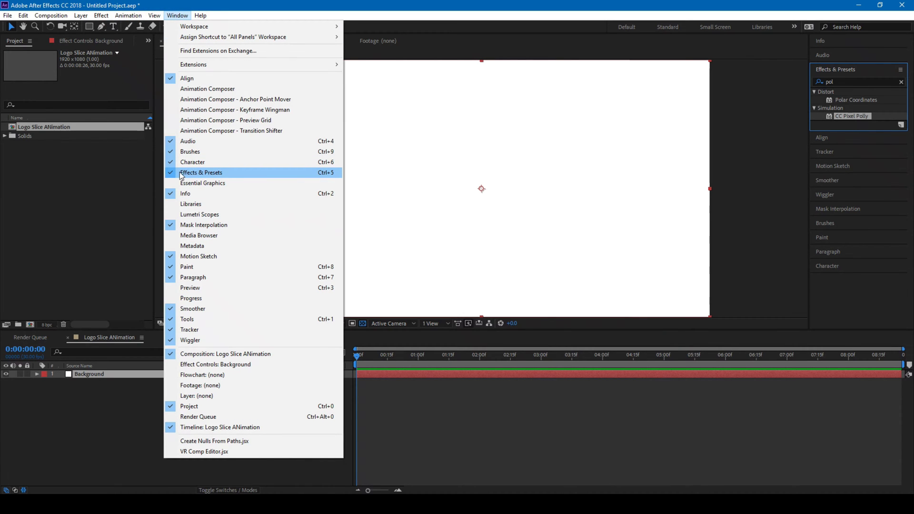
{"action": "double_click", "coordinate": [835, 81]}
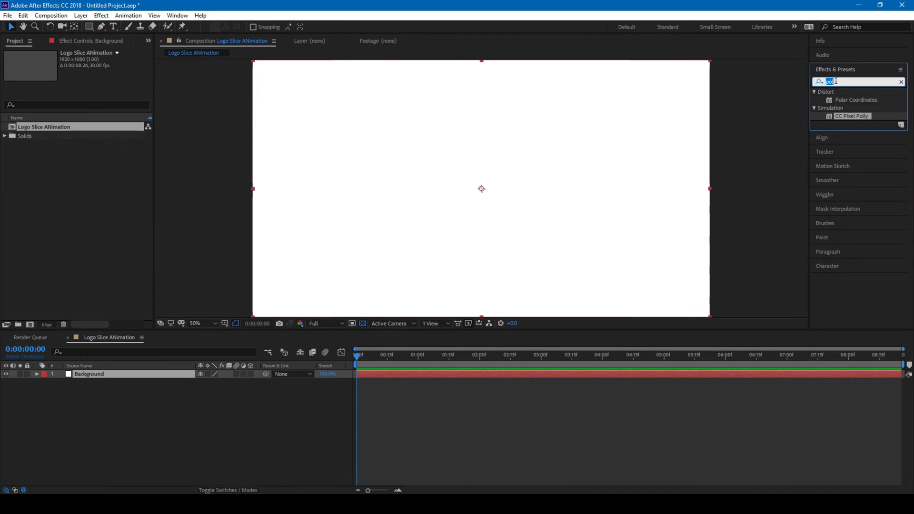
{"action": "type", "text": "Gradient"}
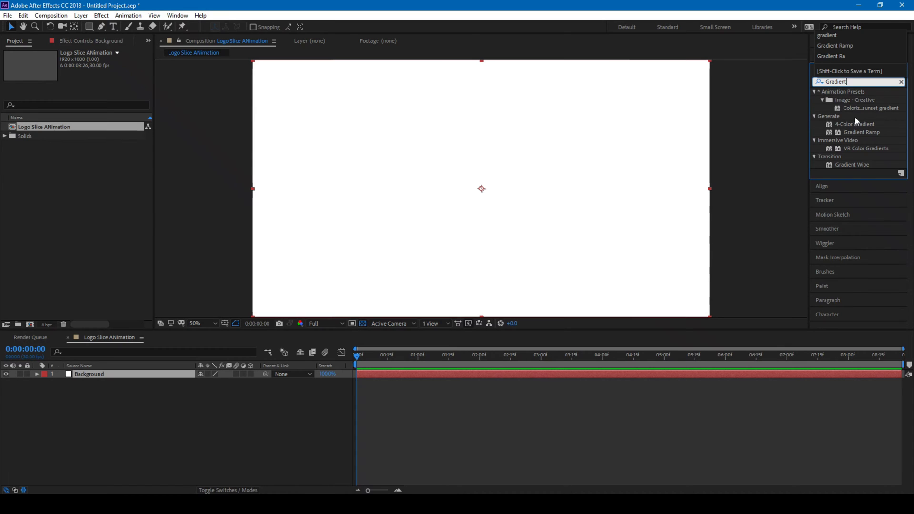
{"action": "left_click", "coordinate": [854, 132]}
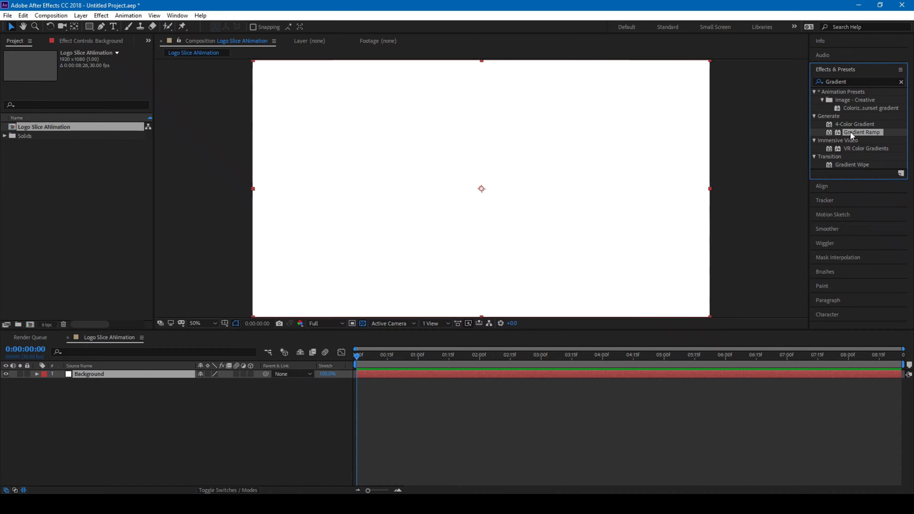
{"action": "left_click_drag", "start_coordinate": [850, 133], "coordinate": [503, 179]}
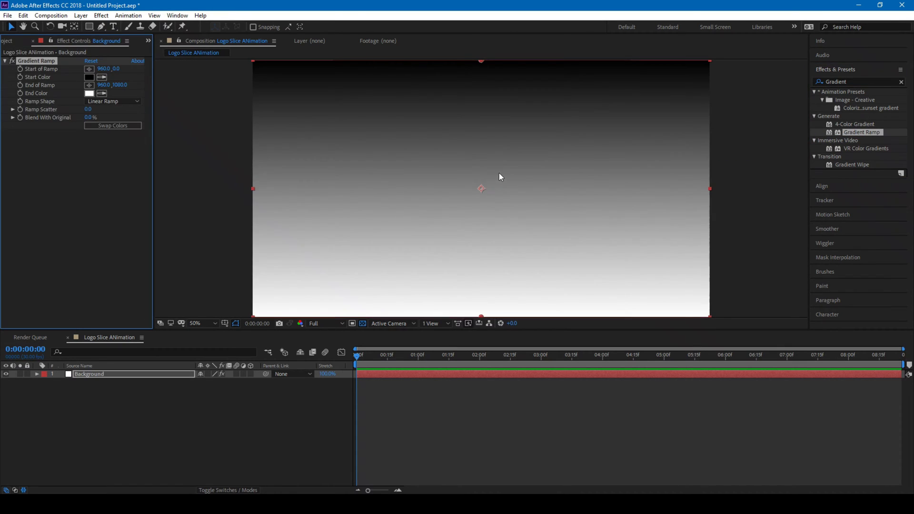
Set the ramp's Start point Y to 540 and End point X to 3000.
{"action": "left_click", "coordinate": [115, 69]}
{"action": "type", "text": "540"}
{"action": "left_click", "coordinate": [103, 85]}
{"action": "type", "text": "3000"}
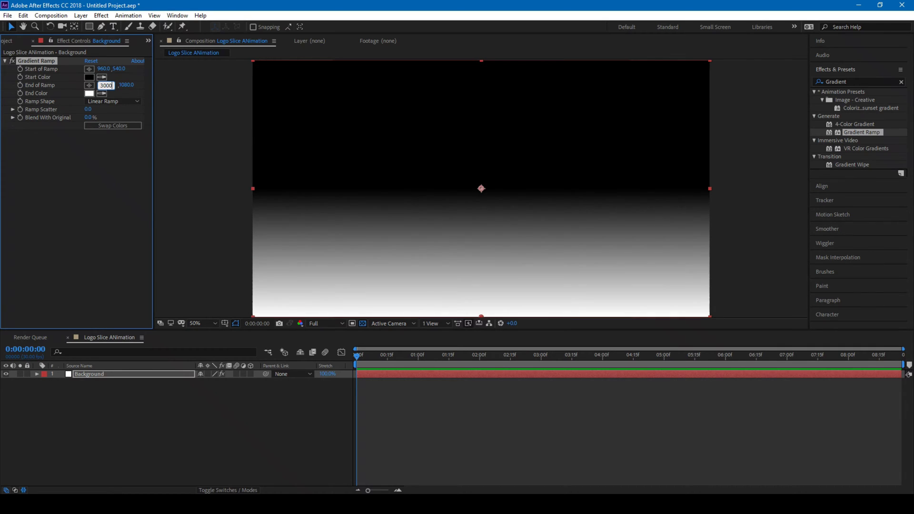
{"action": "key", "text": "Return"}
Make the ramp Radial, swap its colours, and set a darker grey Start Color.
{"action": "left_click", "coordinate": [114, 100]}
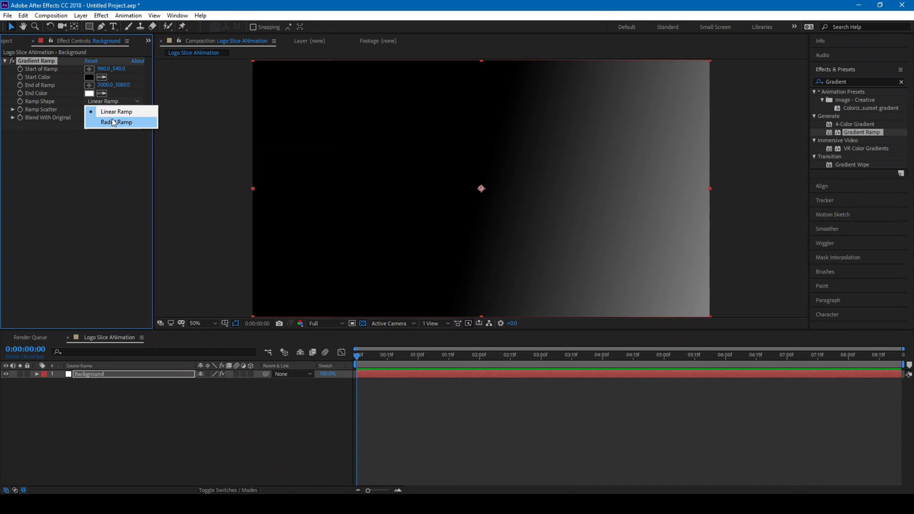
{"action": "left_click", "coordinate": [112, 119]}
{"action": "left_click", "coordinate": [112, 125]}
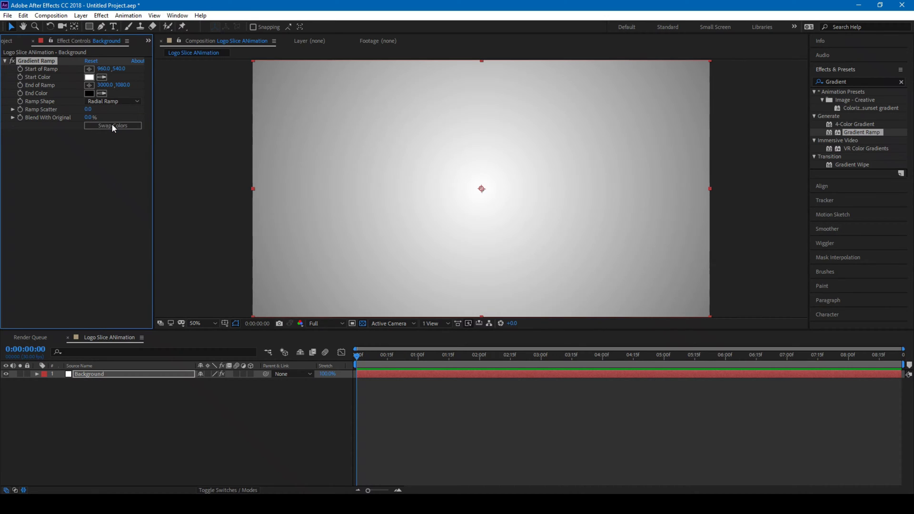
{"action": "left_click", "coordinate": [88, 78]}
{"action": "left_click", "coordinate": [477, 310]}
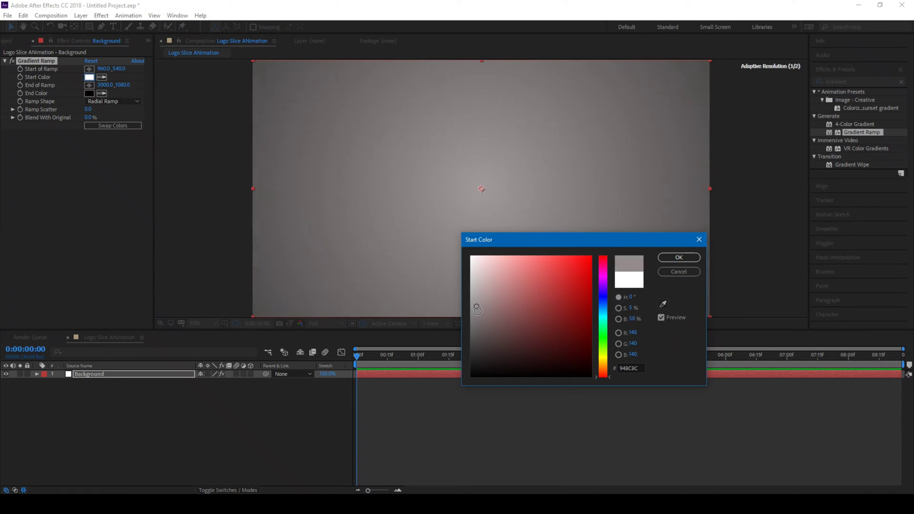
{"action": "mouse_move", "coordinate": [477, 309]}
{"action": "left_mouse_down"}
{"action": "mouse_move", "coordinate": [478, 330]}
{"action": "mouse_move", "coordinate": [473, 314]}
{"action": "left_mouse_up"}
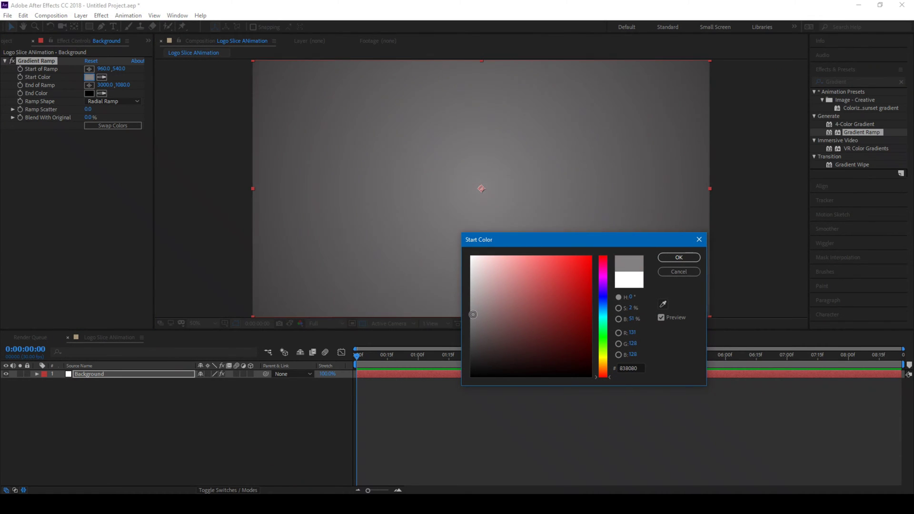
{"action": "left_click", "coordinate": [678, 258]}
{"action": "scroll", "coordinate": [426, 213], "scroll_direction": "down", "scroll_amount": 2}
{"action": "scroll", "coordinate": [427, 213], "scroll_direction": "up", "scroll_amount": 1}
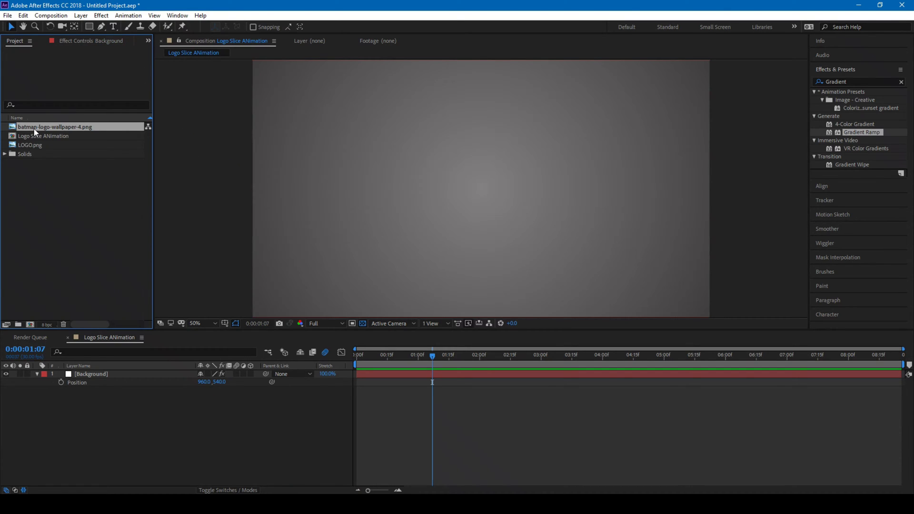
Add the Batman logo image to the composition and scale it to 37%.
{"action": "left_click", "coordinate": [33, 129]}
{"action": "left_click_drag", "start_coordinate": [35, 129], "coordinate": [476, 197]}
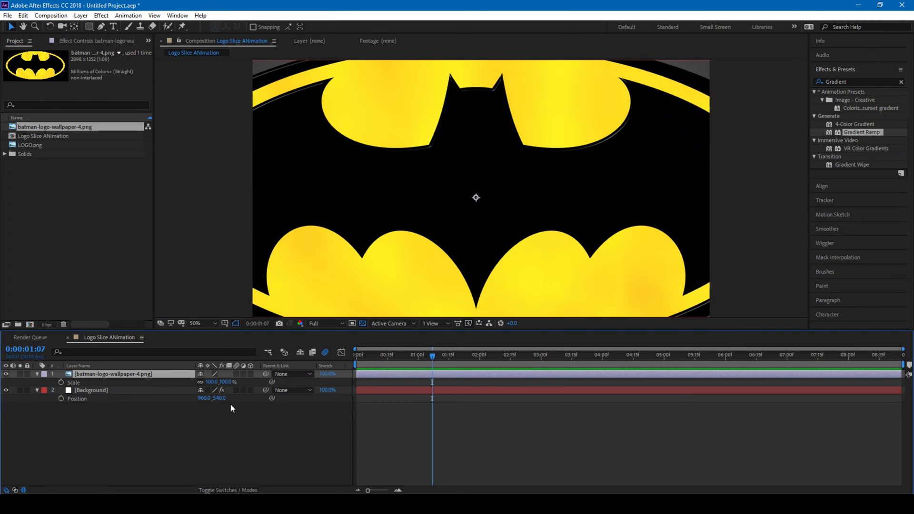
{"action": "left_click_drag", "start_coordinate": [208, 382], "coordinate": [195, 383]}
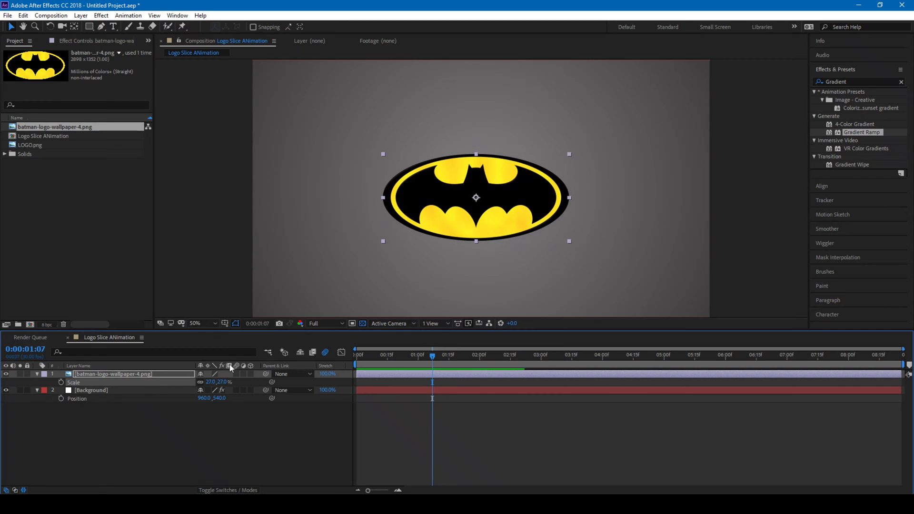
Pre-compose the logo layer into 'Logo', moving all attributes into it.
{"action": "left_click", "coordinate": [102, 375]}
{"action": "right_click", "coordinate": [103, 375]}
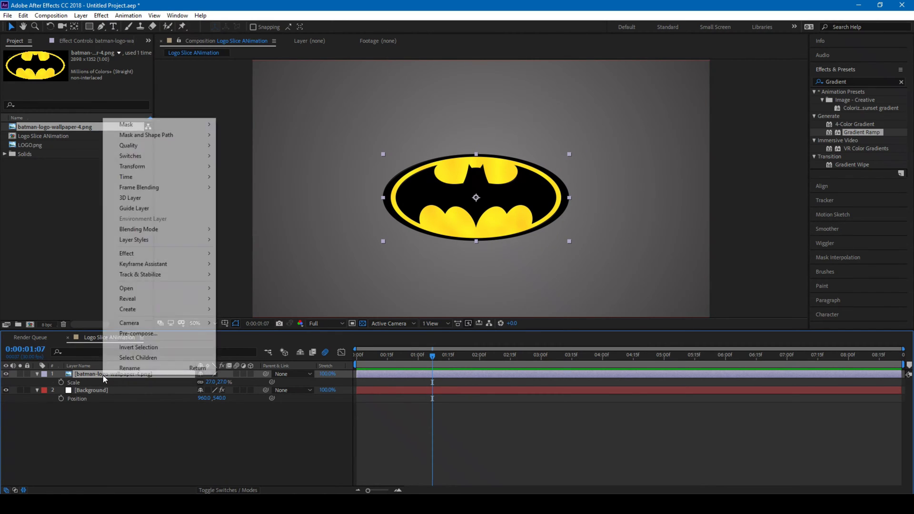
{"action": "left_click", "coordinate": [137, 333]}
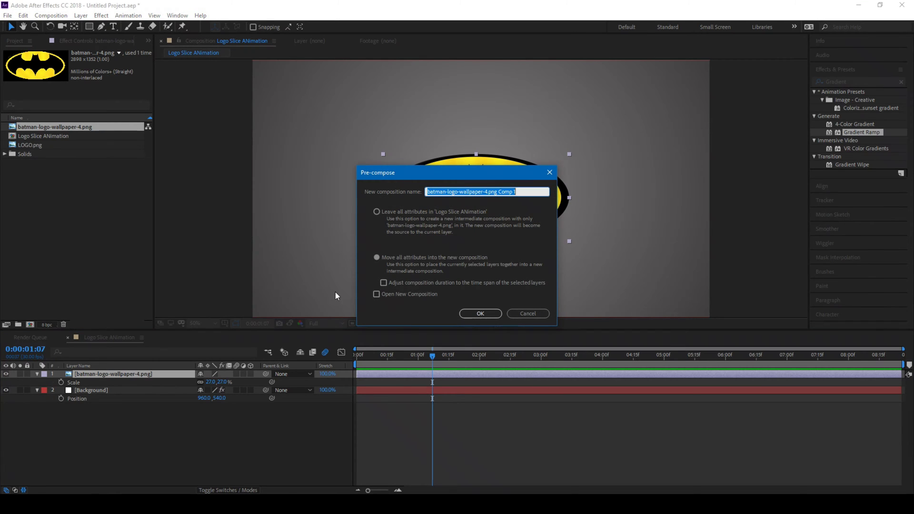
{"action": "type", "text": "Logo"}
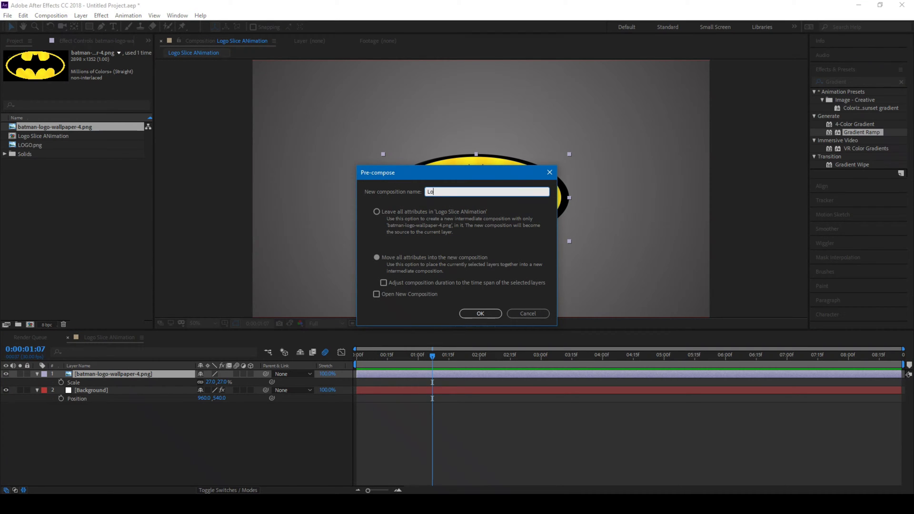
{"action": "left_click", "coordinate": [398, 257]}
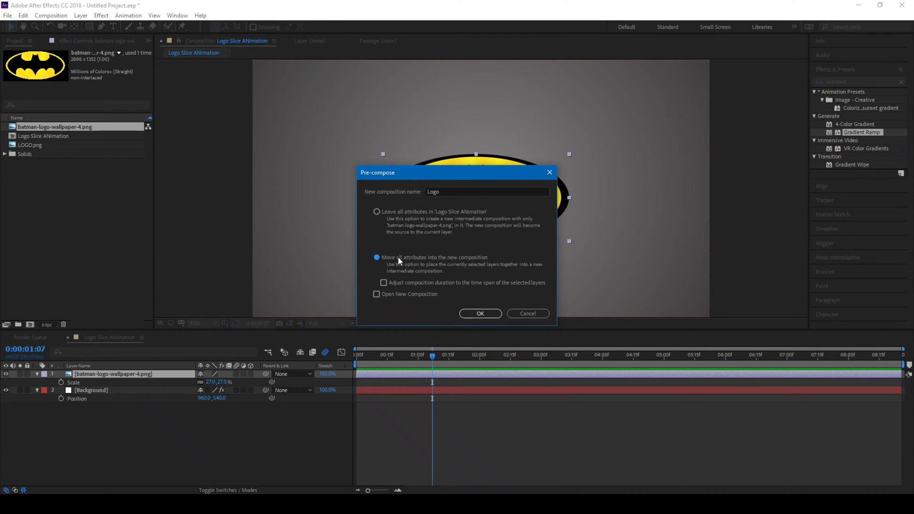
{"action": "left_click", "coordinate": [481, 314]}
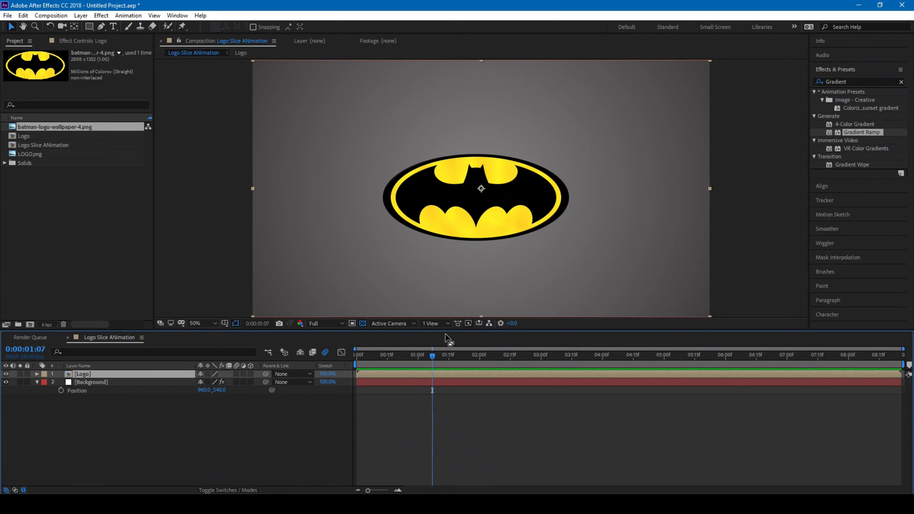
Key the logo's Position at centre at 0:00:01:16 and off-screen right (2425) at 0:00.
{"action": "left_click_drag", "start_coordinate": [434, 353], "coordinate": [452, 358]}
{"action": "left_click", "coordinate": [37, 374]}
{"action": "left_click", "coordinate": [45, 382]}
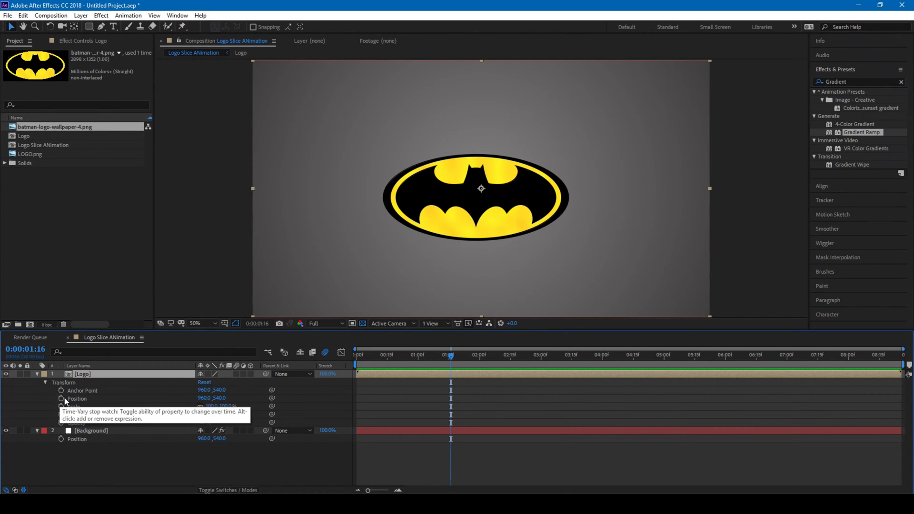
{"action": "left_click", "coordinate": [61, 399]}
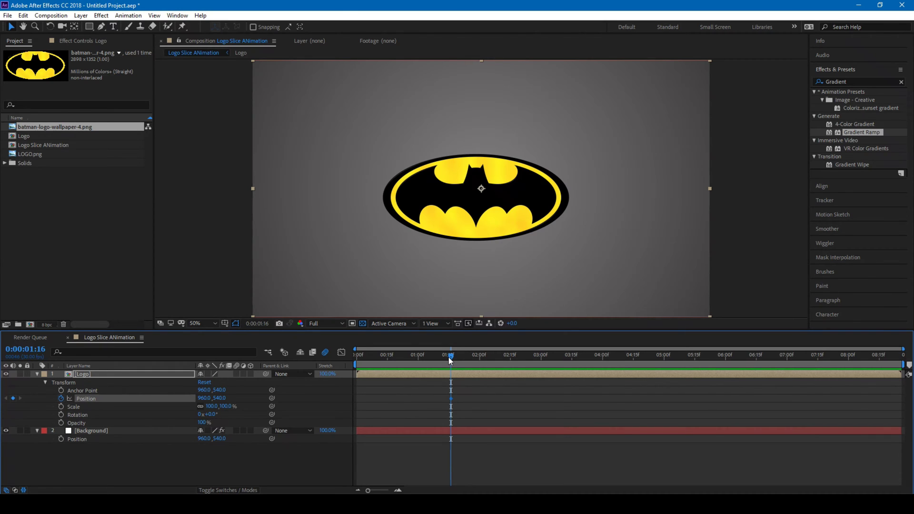
{"action": "left_click_drag", "start_coordinate": [448, 357], "coordinate": [350, 361]}
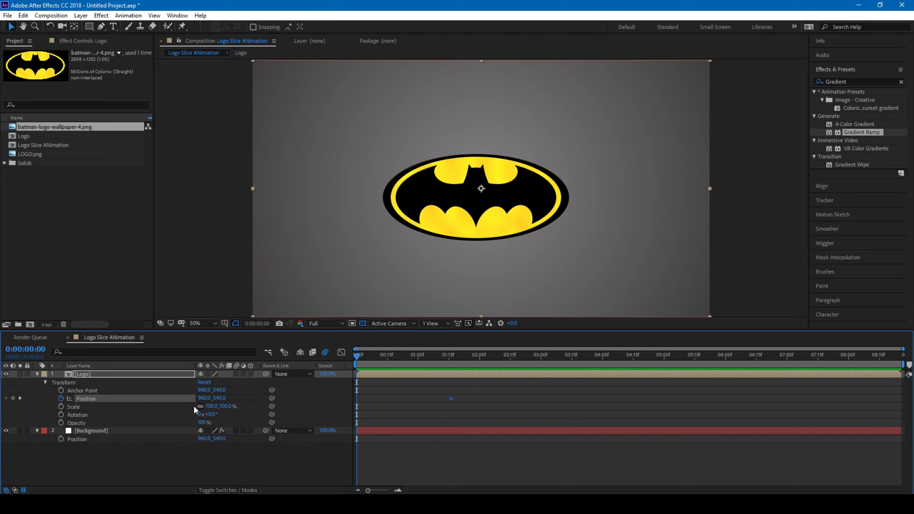
{"action": "left_click_drag", "start_coordinate": [201, 398], "coordinate": [837, 338]}
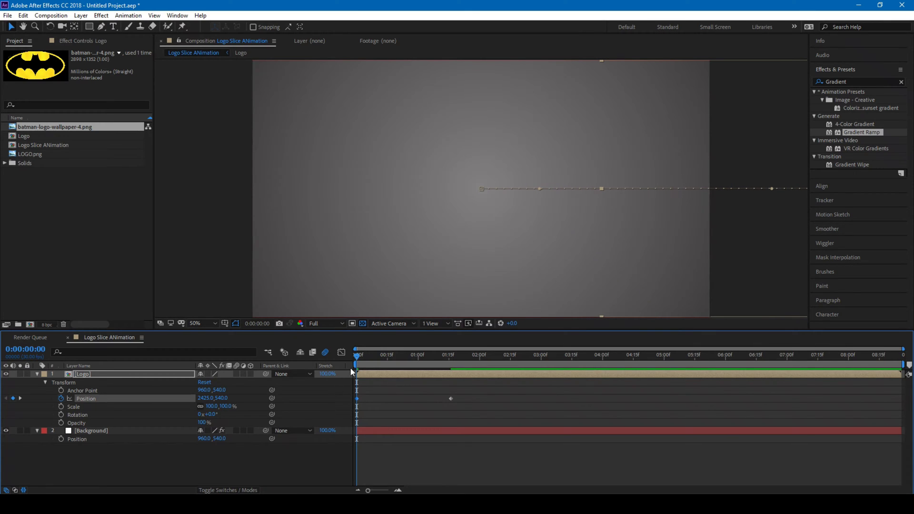
Apply Easy Ease to the logo's Position keyframes.
{"action": "right_click", "coordinate": [450, 398]}
{"action": "mouse_move", "coordinate": [458, 394]}
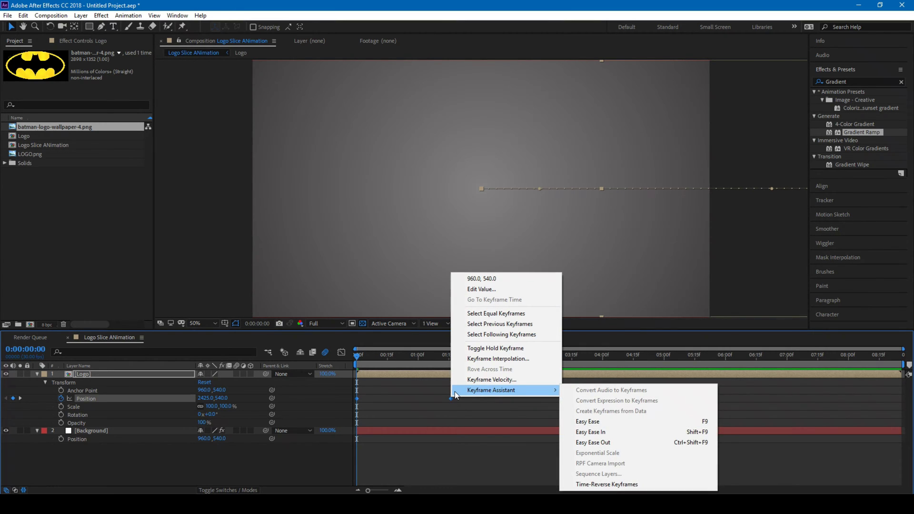
{"action": "left_click", "coordinate": [588, 421]}
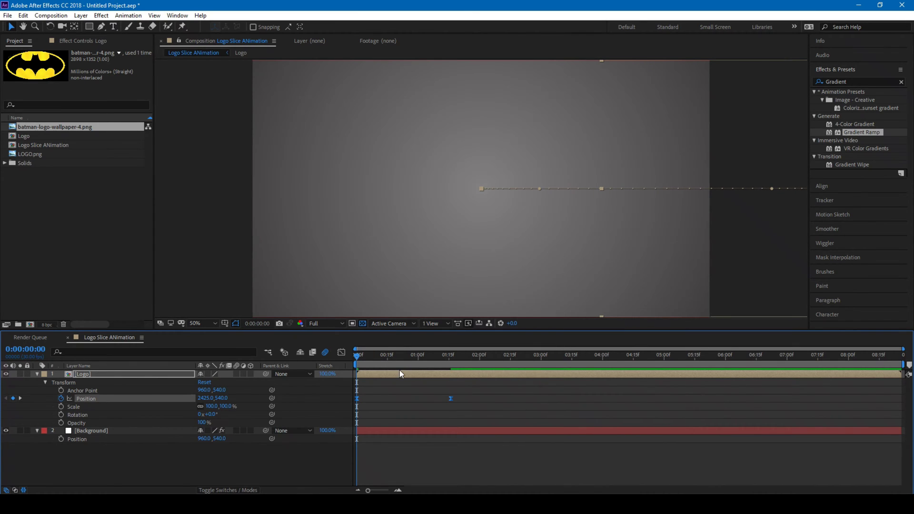
{"action": "left_click_drag", "start_coordinate": [418, 356], "coordinate": [436, 358]}
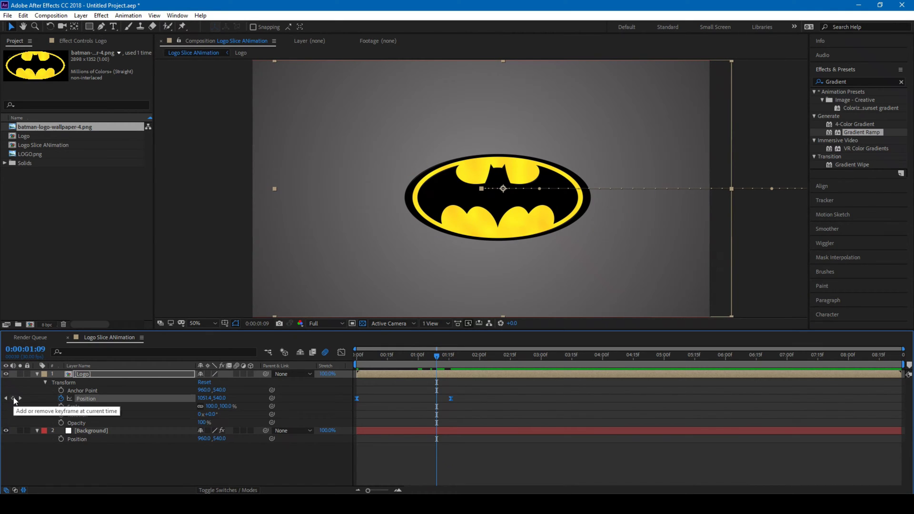
Add a Position keyframe and shift it earlier so the logo arrives sooner, then preview.
{"action": "left_click", "coordinate": [13, 398]}
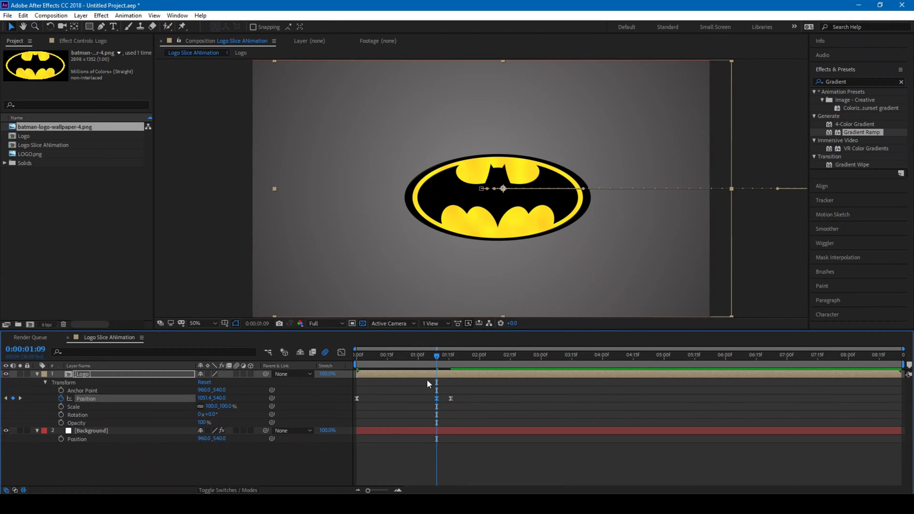
{"action": "mouse_move", "coordinate": [436, 399]}
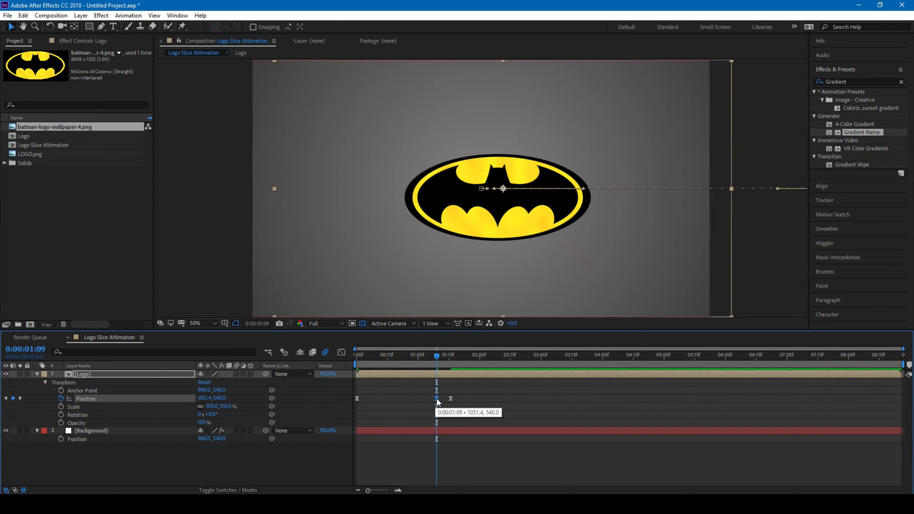
{"action": "left_click_drag", "start_coordinate": [436, 398], "coordinate": [379, 400]}
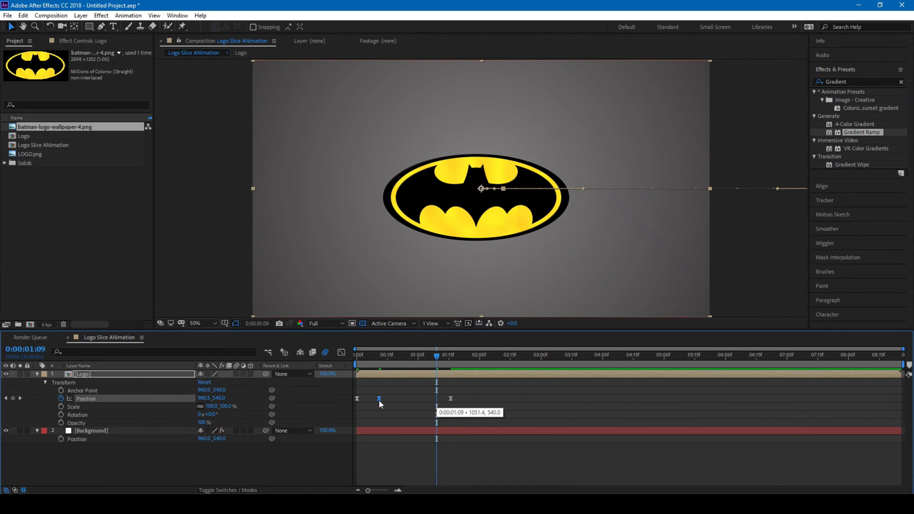
{"action": "left_click", "coordinate": [355, 355]}
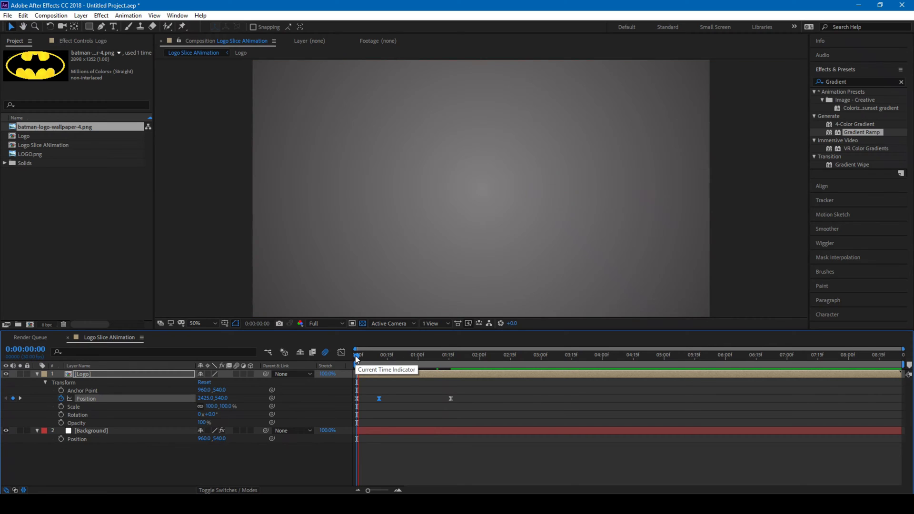
{"action": "key", "text": "space"}
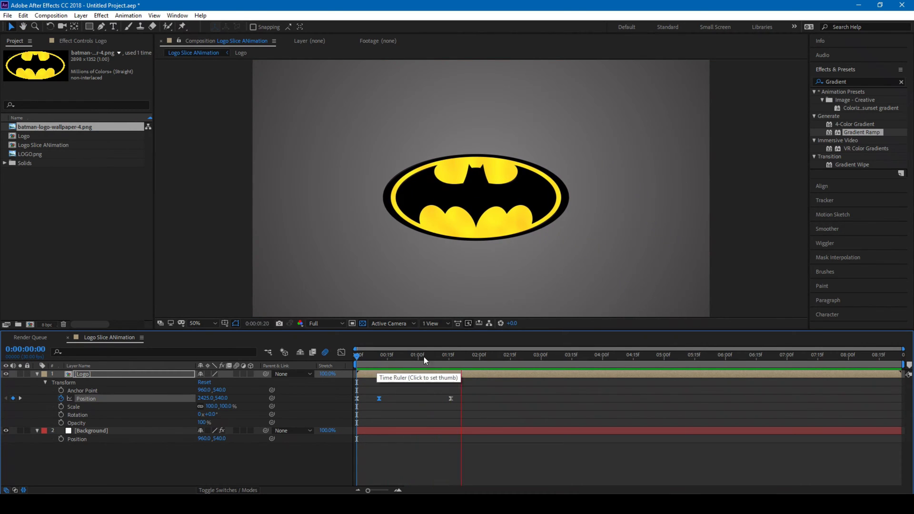
{"action": "key", "text": "space"}
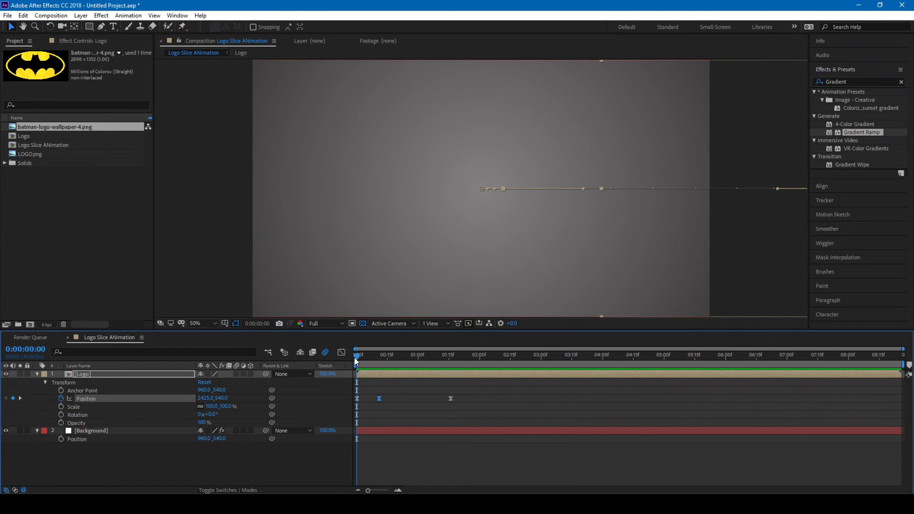
Enable motion blur on the Logo layer and preview the slide-in to its resting frame.
{"action": "left_click", "coordinate": [237, 373]}
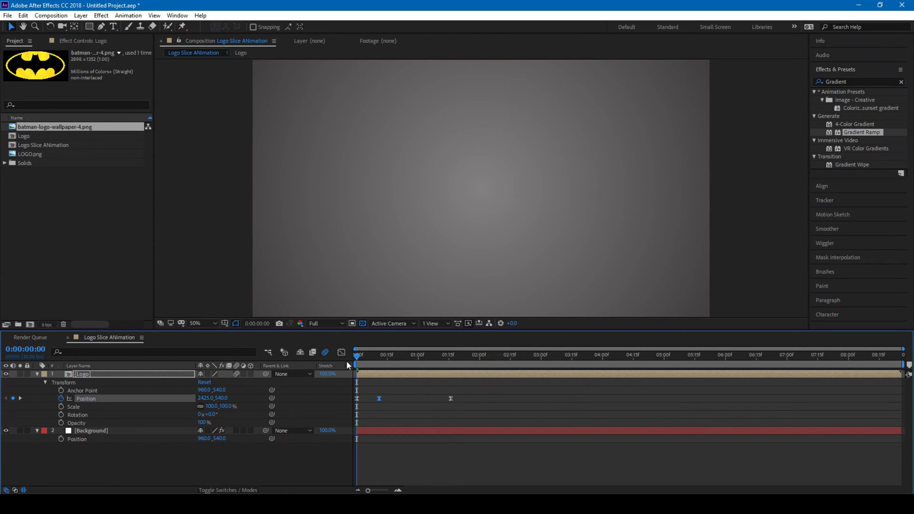
{"action": "key", "text": "space"}
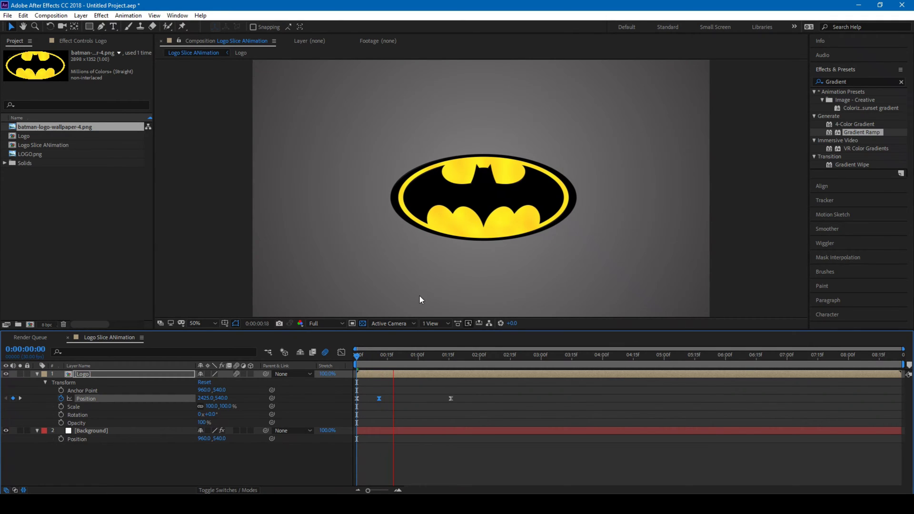
{"action": "left_click", "coordinate": [451, 358]}
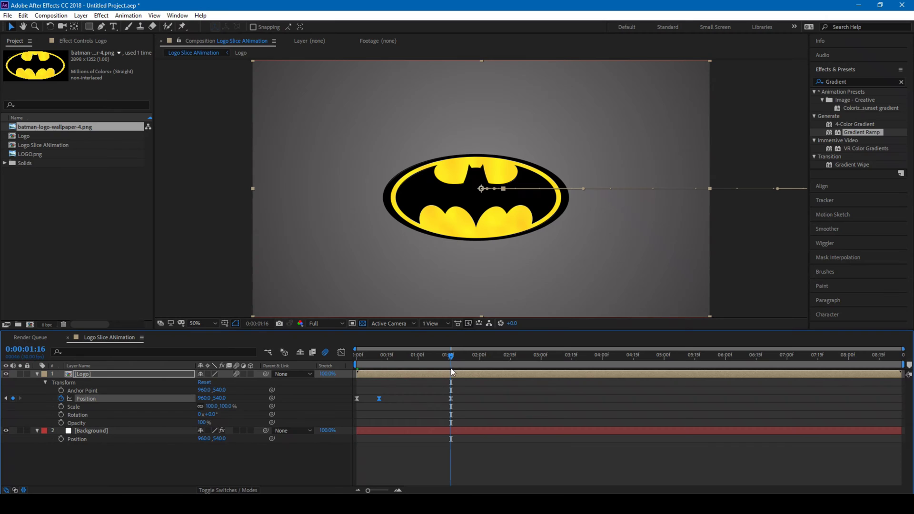
{"action": "left_click_drag", "start_coordinate": [451, 358], "coordinate": [452, 359]}
{"action": "left_click", "coordinate": [102, 27]}
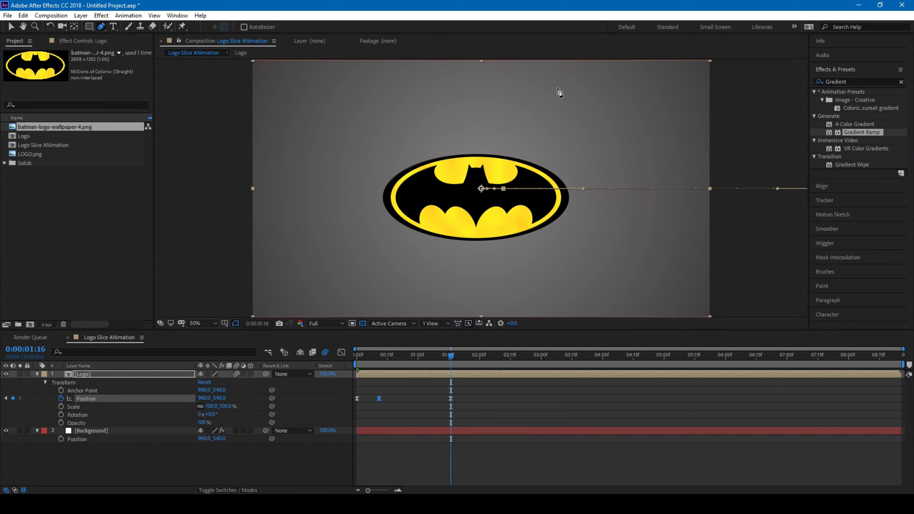
Draw a closed Pen mask on the Logo layer with a diagonal edge slicing through the logo.
{"action": "left_click", "coordinate": [555, 64]}
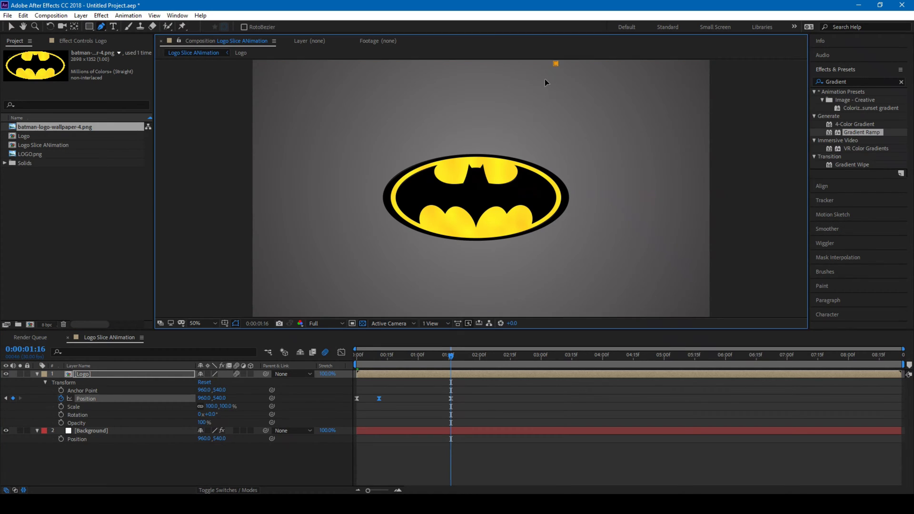
{"action": "left_click", "coordinate": [443, 258]}
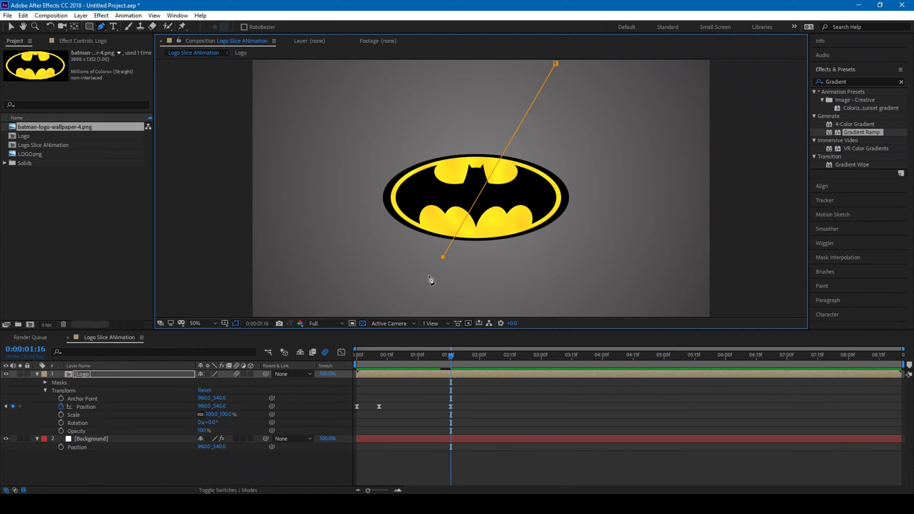
{"action": "key", "text": "comma"}
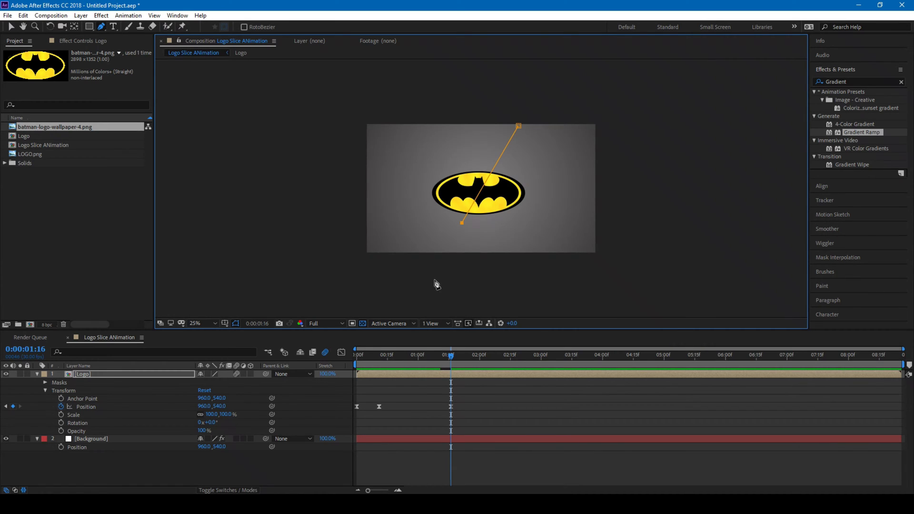
{"action": "left_click", "coordinate": [434, 280]}
{"action": "left_click", "coordinate": [662, 284]}
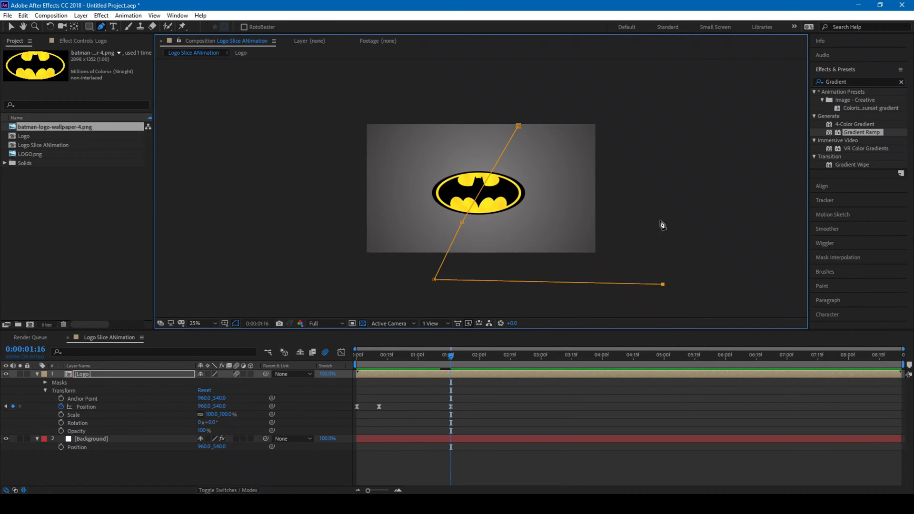
{"action": "left_click", "coordinate": [644, 96]}
{"action": "left_click", "coordinate": [539, 76]}
{"action": "left_click", "coordinate": [518, 126]}
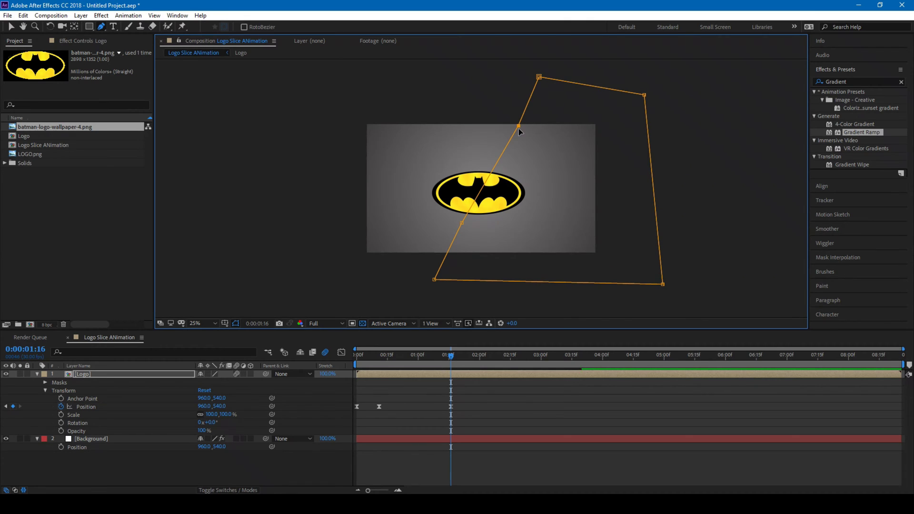
{"action": "left_click", "coordinate": [85, 376]}
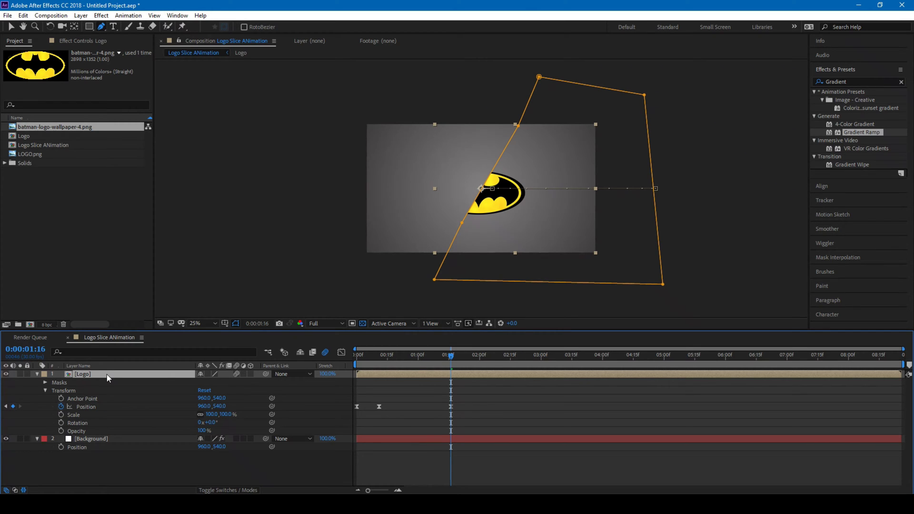
{"action": "left_click", "coordinate": [23, 16]}
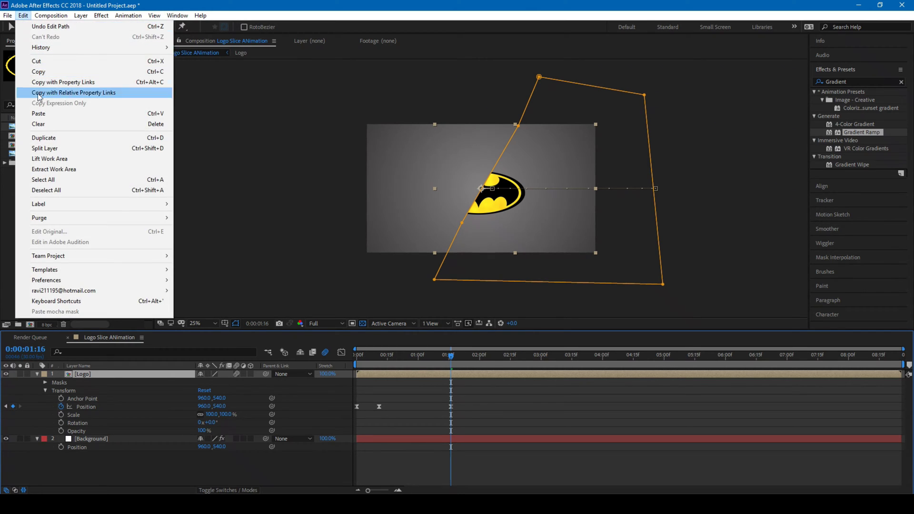
Duplicate the masked Logo layer and reveal Mask 1 on the lower copy.
{"action": "left_click", "coordinate": [42, 138]}
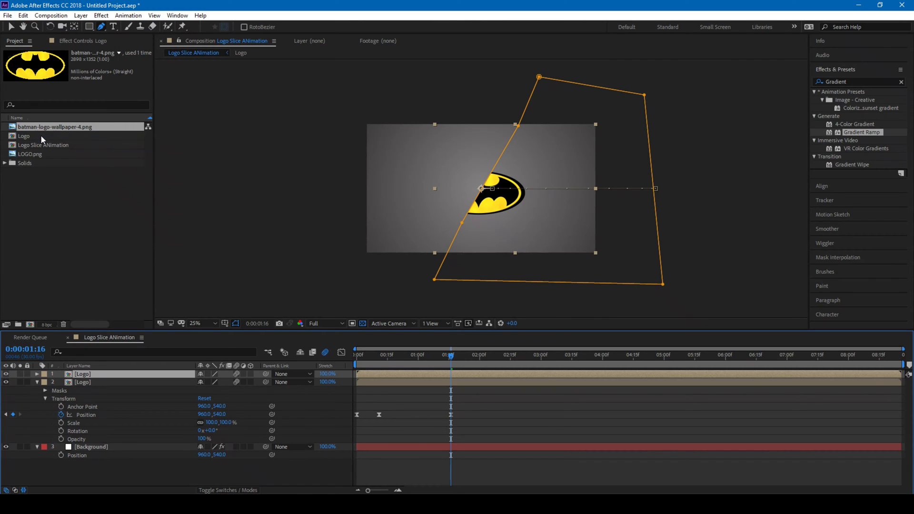
{"action": "left_click", "coordinate": [81, 384]}
{"action": "left_click", "coordinate": [38, 381]}
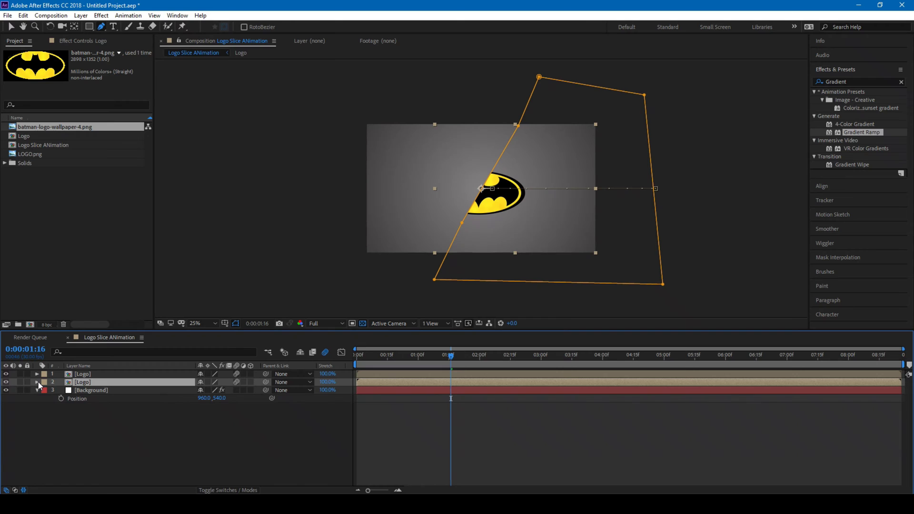
{"action": "left_click", "coordinate": [38, 382]}
{"action": "left_click", "coordinate": [45, 391]}
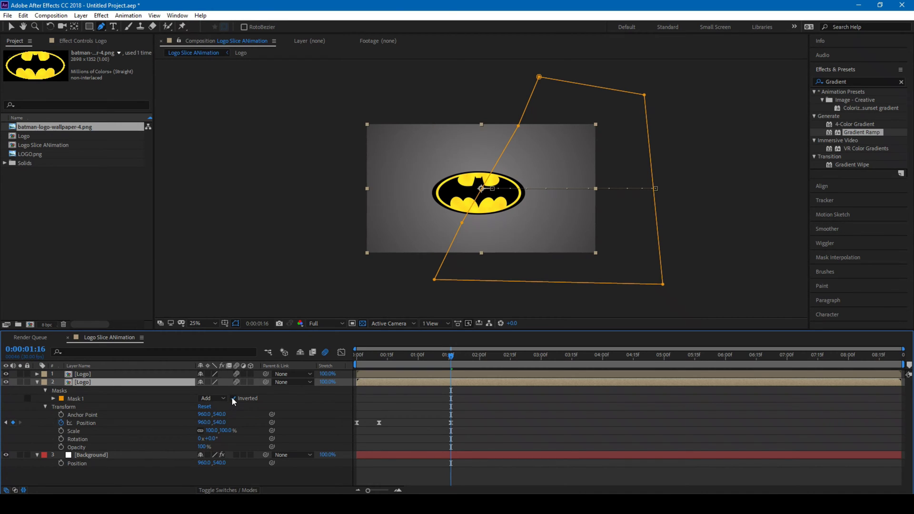
Rename the top layer 'Logo Slice' and collapse the Logo layer's properties.
{"action": "left_click", "coordinate": [99, 373]}
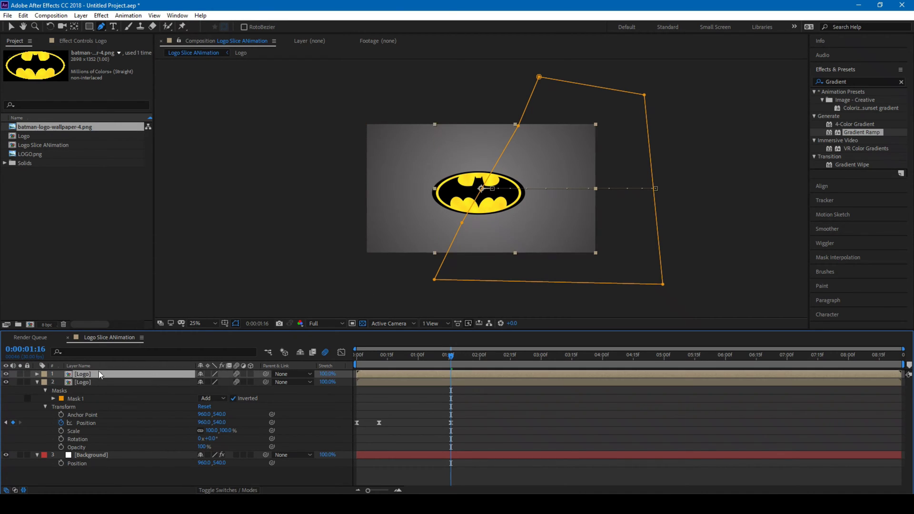
{"action": "right_click", "coordinate": [83, 376]}
{"action": "left_click", "coordinate": [97, 371]}
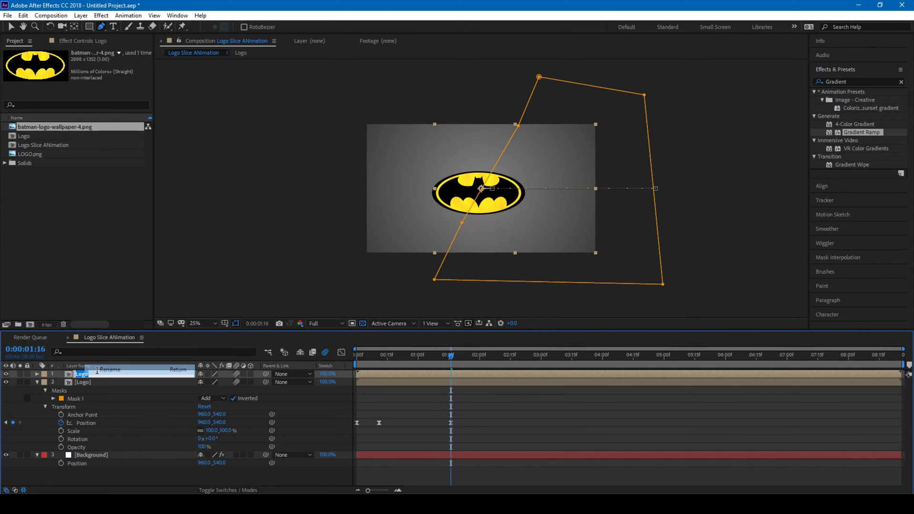
{"action": "type", "text": "Lo"}
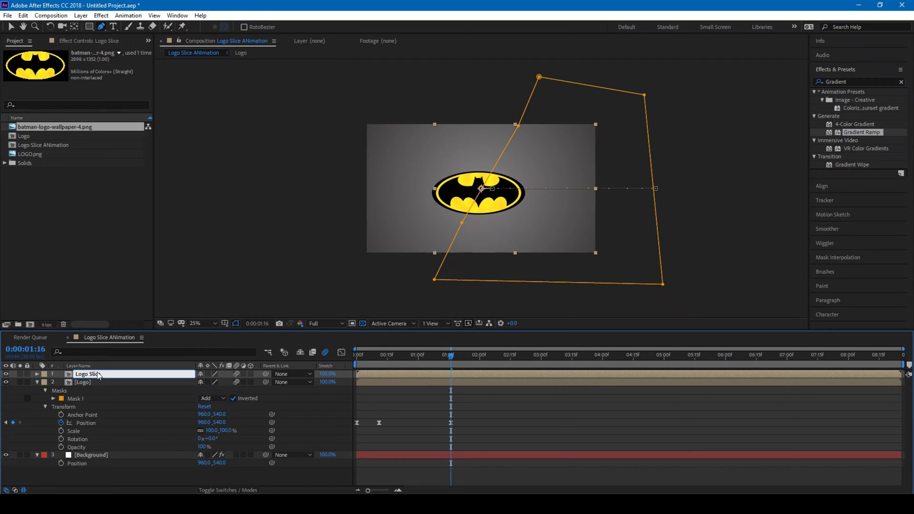
{"action": "type", "text": "go Slice"}
{"action": "key", "text": "Return"}
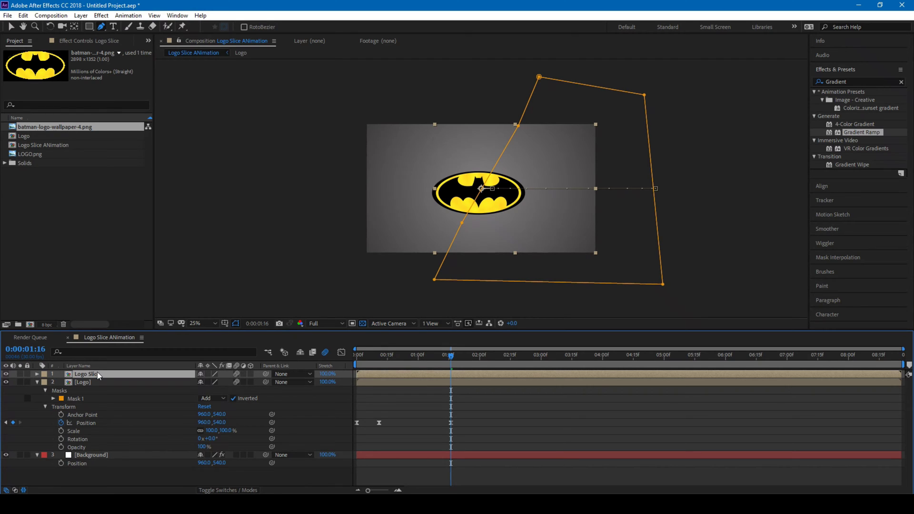
{"action": "left_click", "coordinate": [37, 381]}
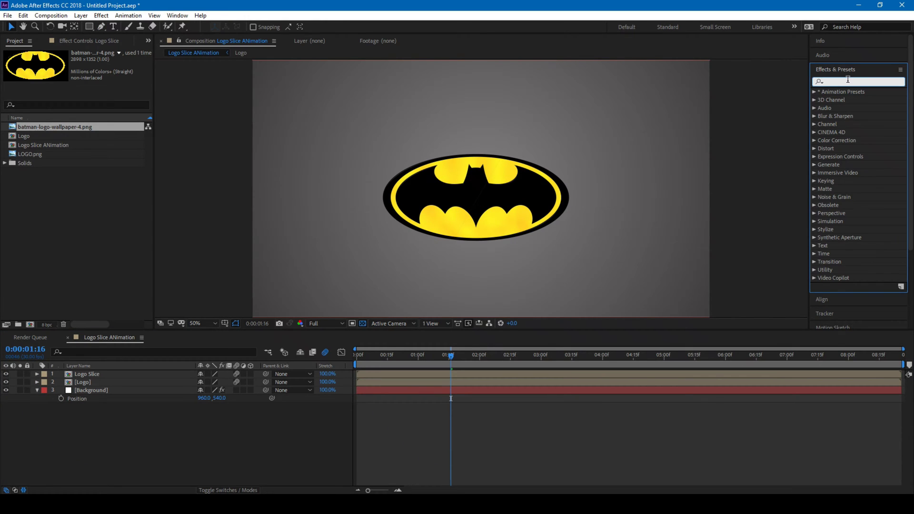
Search 'polly' and apply CC Pixel Polly to the Logo Slice layer.
{"action": "type", "text": "pol"}
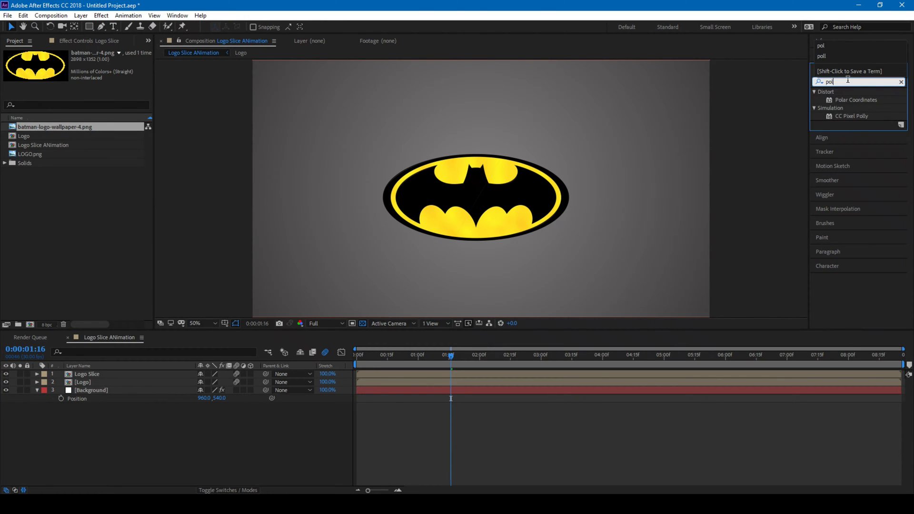
{"action": "type", "text": "ly"}
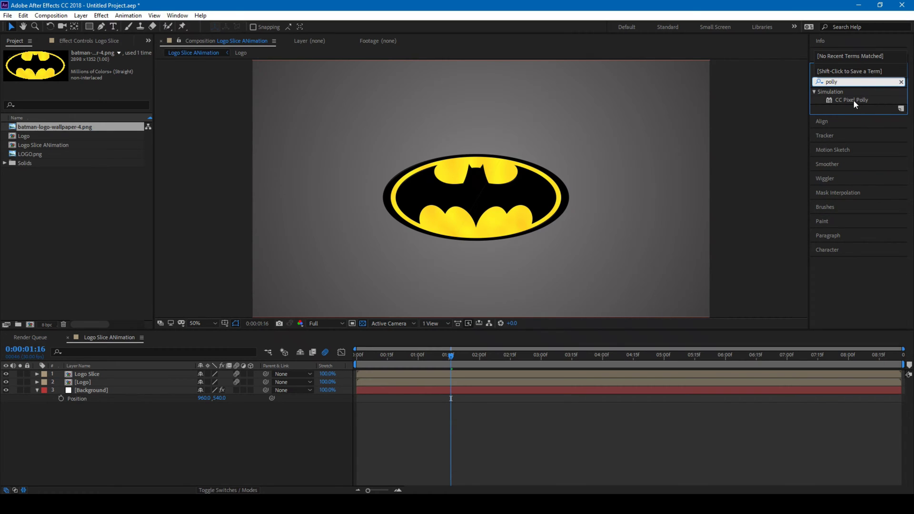
{"action": "left_click_drag", "start_coordinate": [853, 99], "coordinate": [578, 189]}
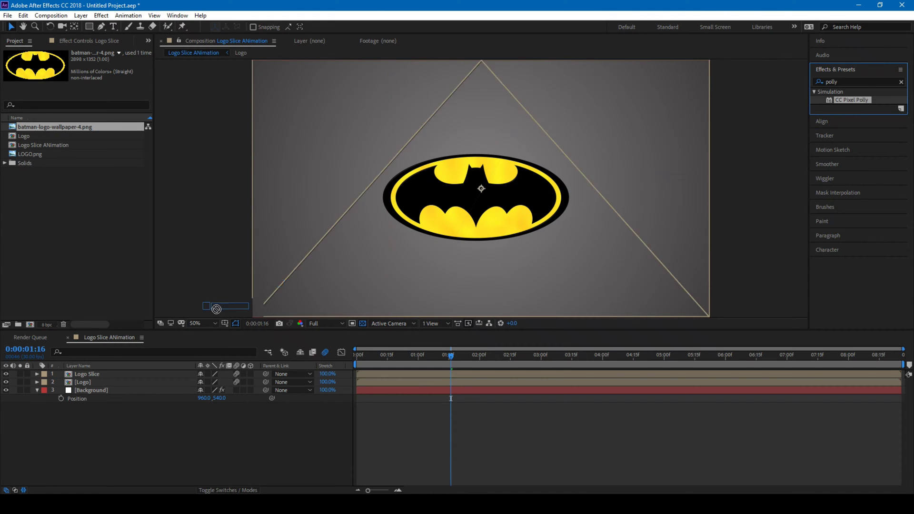
{"action": "left_click", "coordinate": [90, 373]}
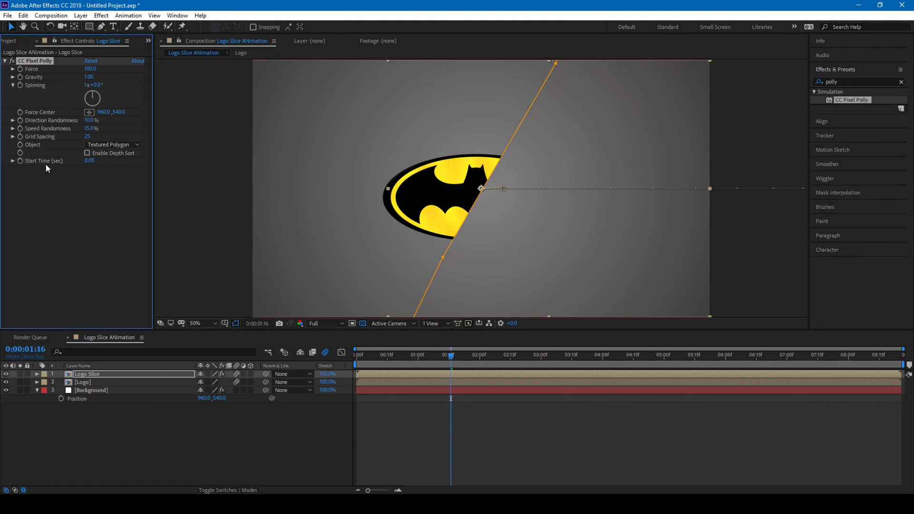
Set CC Pixel Polly's Start Time to 2 seconds.
{"action": "left_click", "coordinate": [89, 161]}
{"action": "type", "text": "2"}
{"action": "key", "text": "Return"}
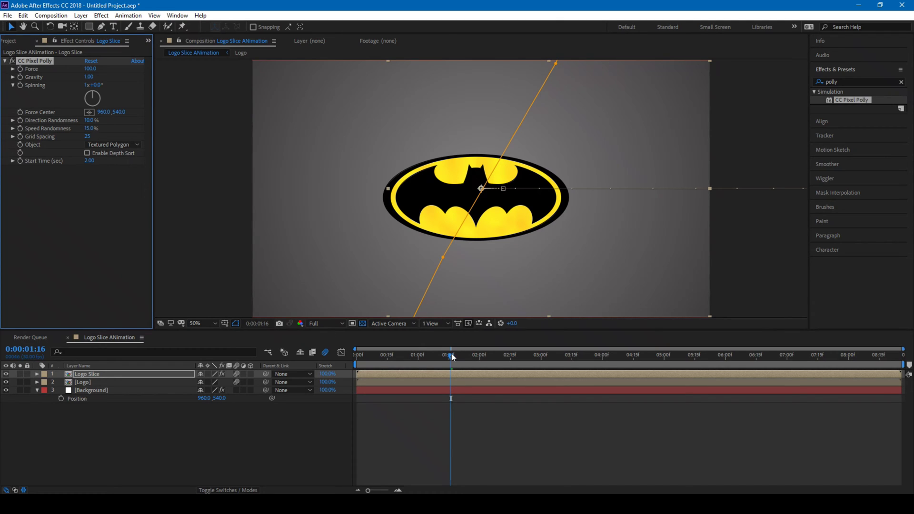
Scrub and play the timeline to preview the logo half shattering, then deselect the layer.
{"action": "left_click_drag", "start_coordinate": [452, 357], "coordinate": [503, 357]}
{"action": "key", "text": "space"}
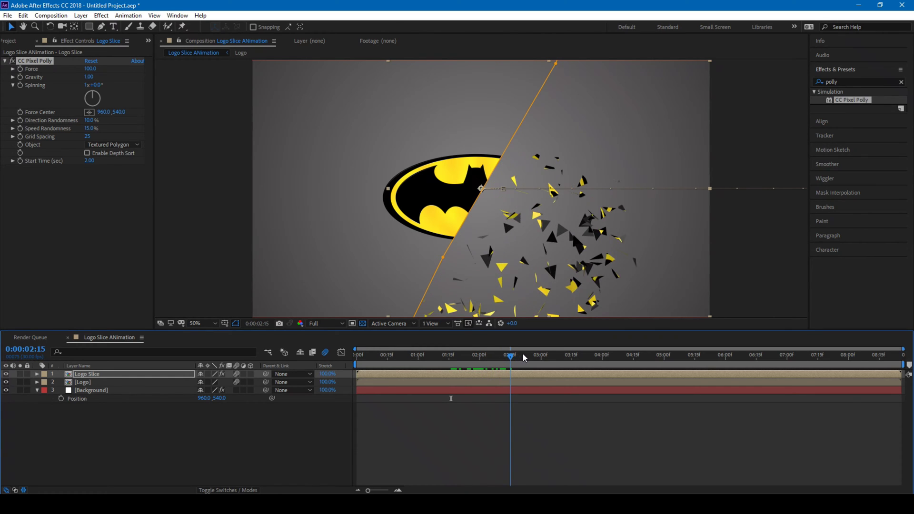
{"action": "left_click_drag", "start_coordinate": [524, 356], "coordinate": [498, 358]}
{"action": "key", "text": "space"}
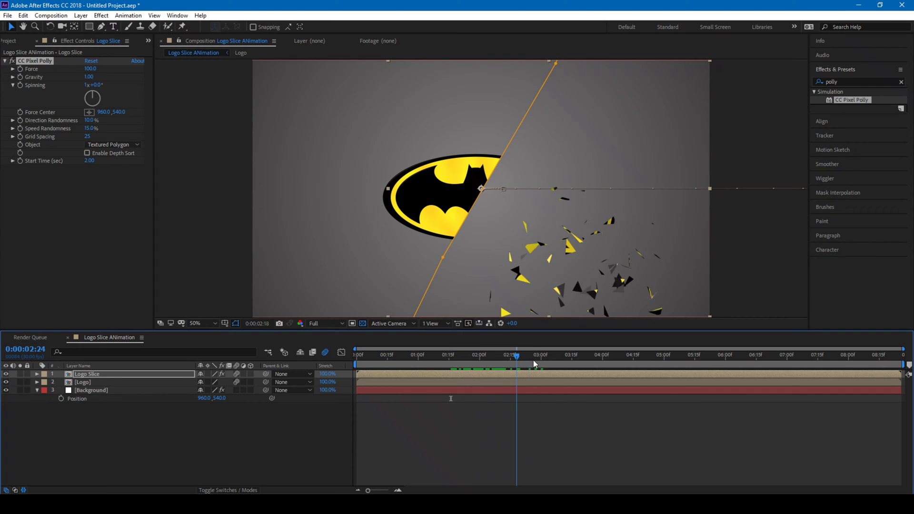
{"action": "left_click_drag", "start_coordinate": [534, 360], "coordinate": [464, 359]}
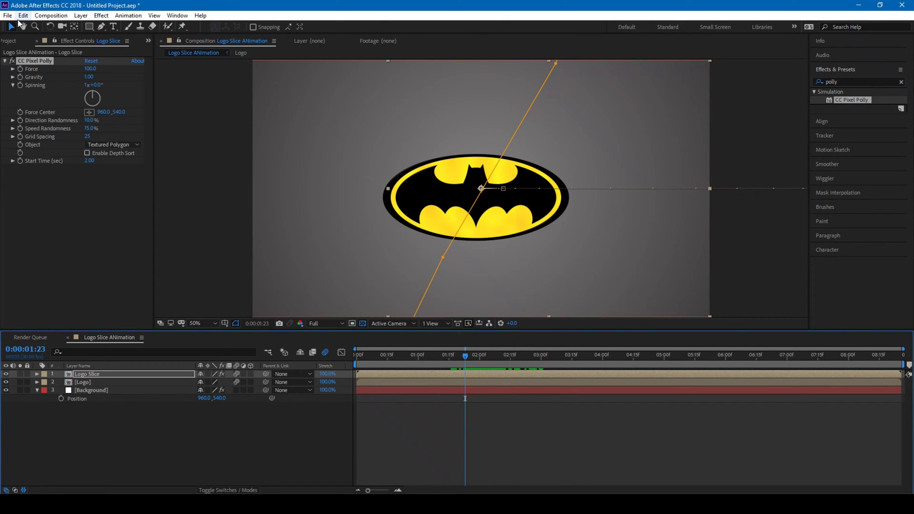
{"action": "left_click", "coordinate": [237, 130]}
{"action": "left_click", "coordinate": [235, 126]}
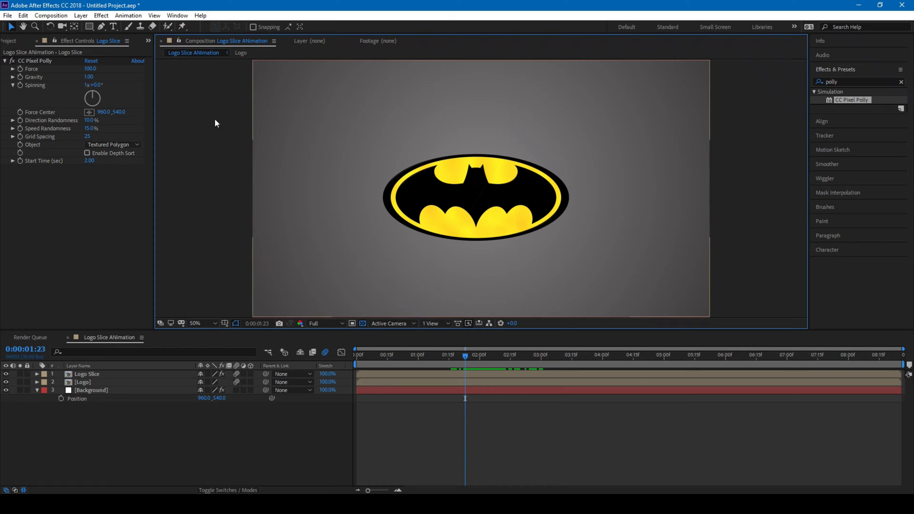
Pick the Pen tool and place the blade line's first point above the logo.
{"action": "left_click", "coordinate": [122, 453]}
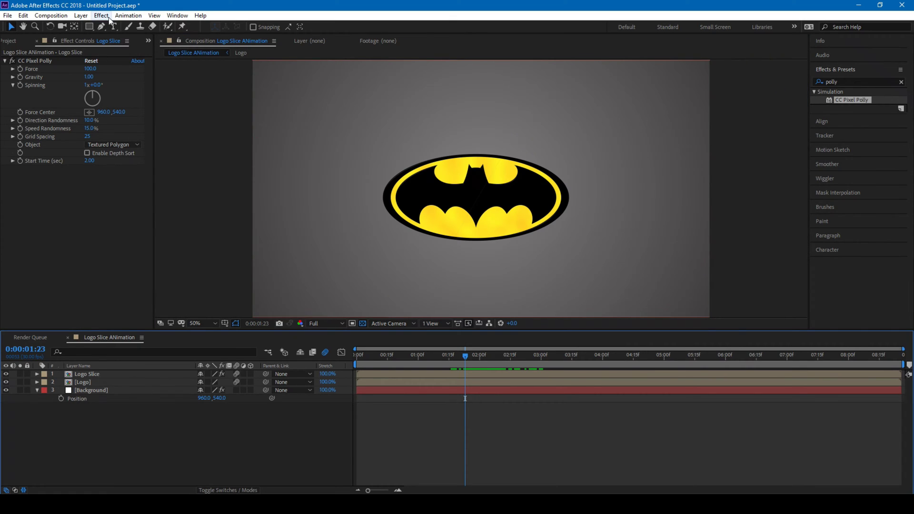
{"action": "left_click", "coordinate": [101, 27]}
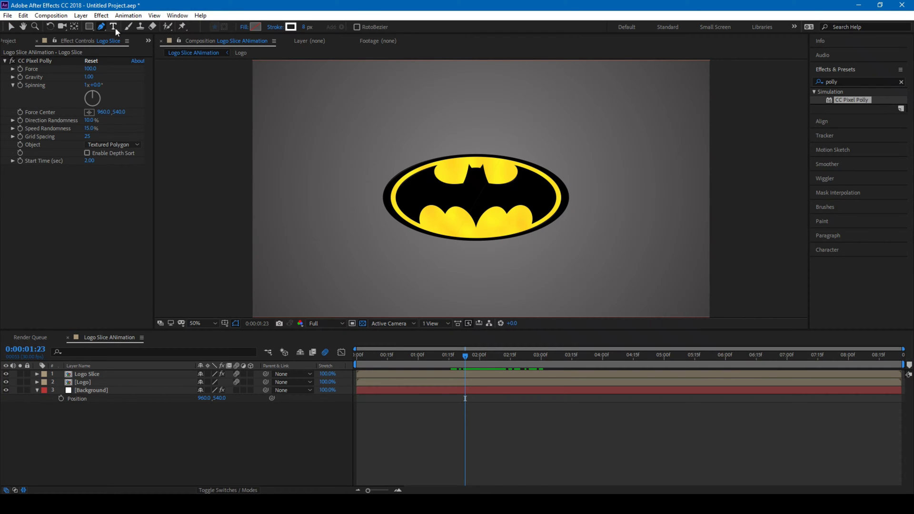
{"action": "scroll", "coordinate": [500, 167], "scroll_direction": "up", "scroll_amount": 3}
{"action": "scroll", "coordinate": [532, 116], "scroll_direction": "up", "scroll_amount": 1}
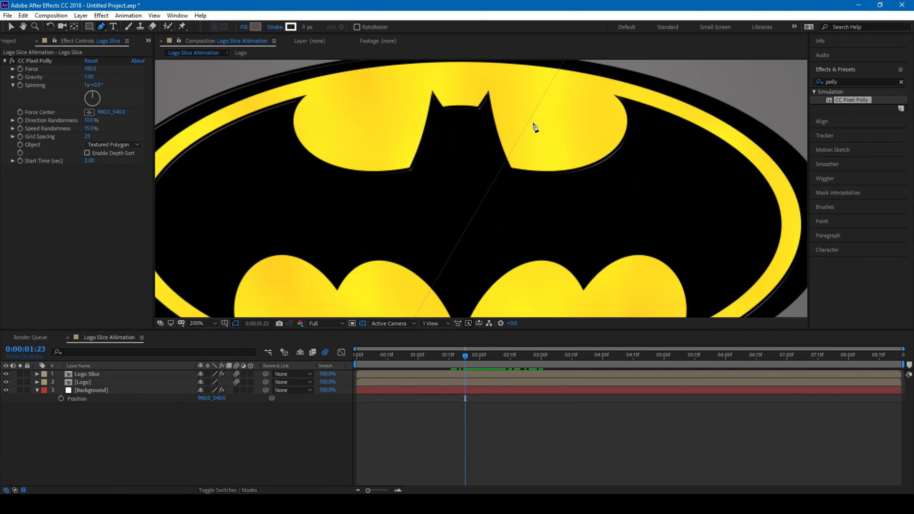
{"action": "scroll", "coordinate": [544, 121], "scroll_direction": "down", "scroll_amount": 2}
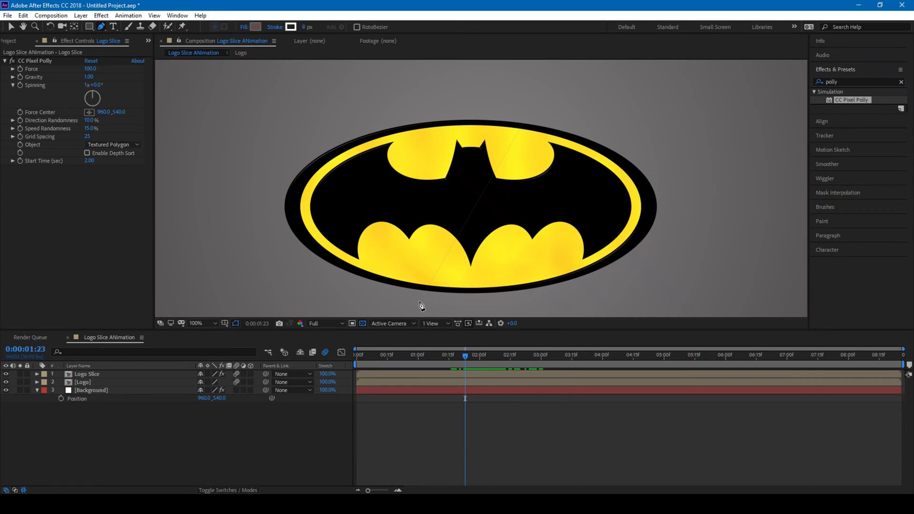
{"action": "left_click", "coordinate": [565, 67]}
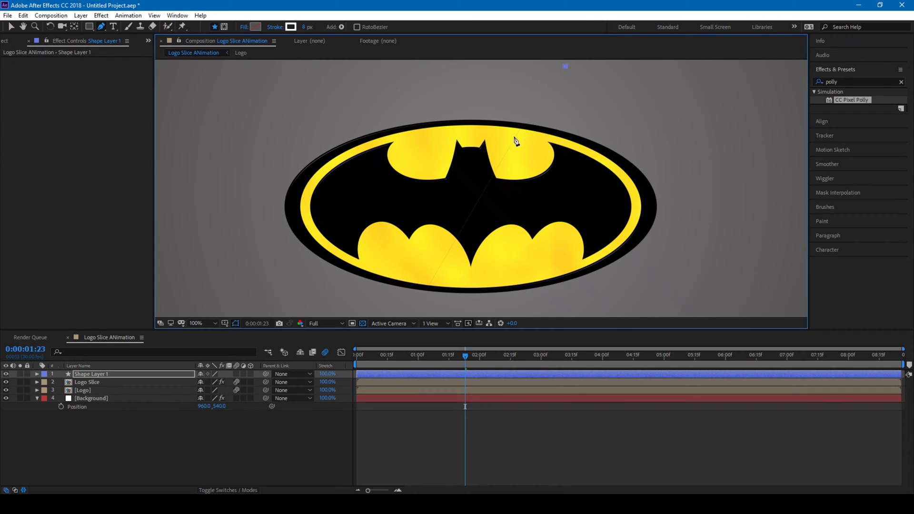
Place the blade line's end point below the logo to complete the diagonal.
{"action": "key", "text": "comma"}
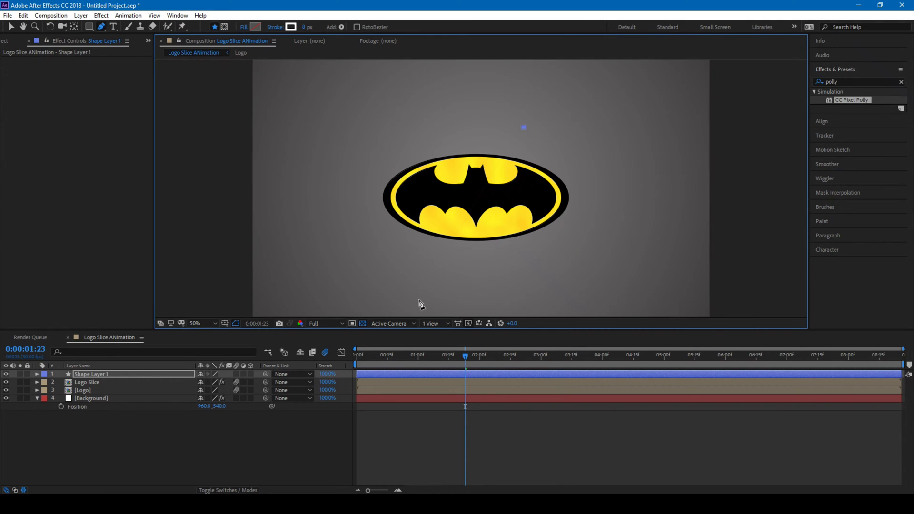
{"action": "left_click", "coordinate": [430, 279]}
{"action": "left_click_drag", "start_coordinate": [432, 276], "coordinate": [535, 86]}
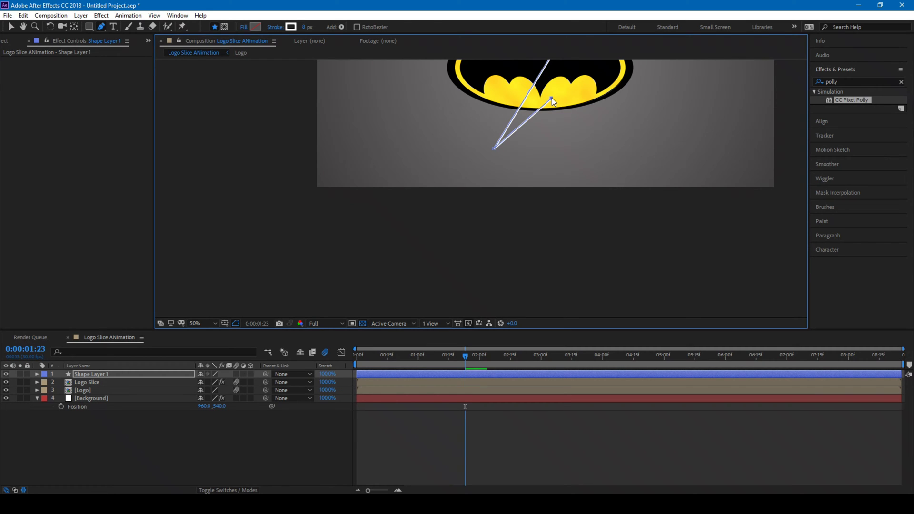
Preview the animation with the new blade line, stopping around 1 second.
{"action": "key", "text": "space"}
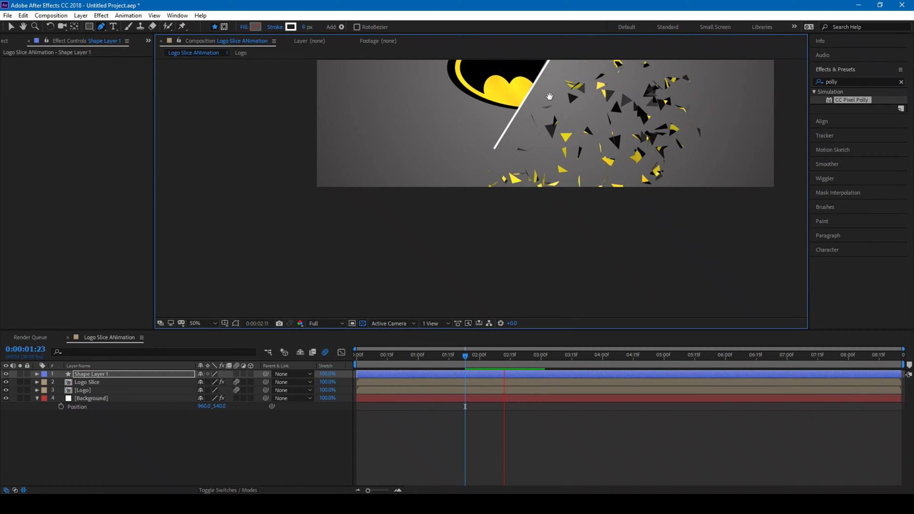
{"action": "double_click", "coordinate": [23, 27]}
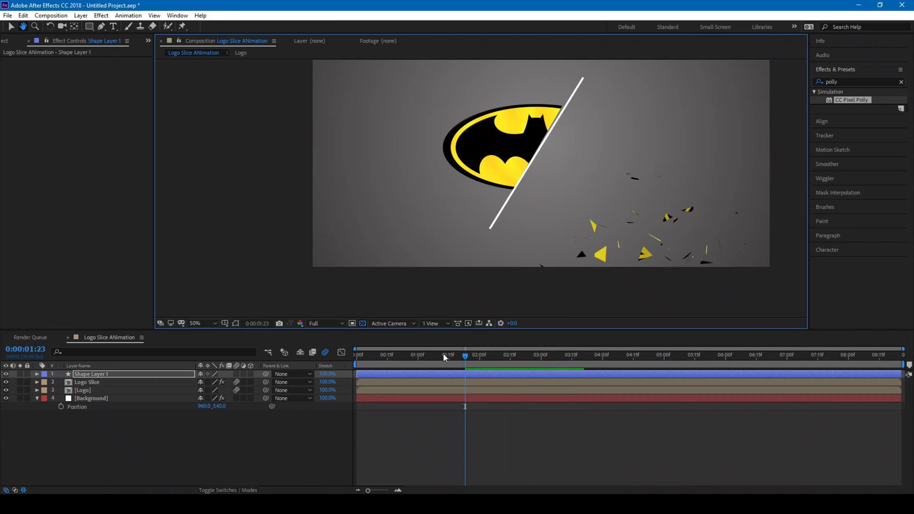
{"action": "left_click", "coordinate": [443, 354]}
{"action": "key", "text": "v"}
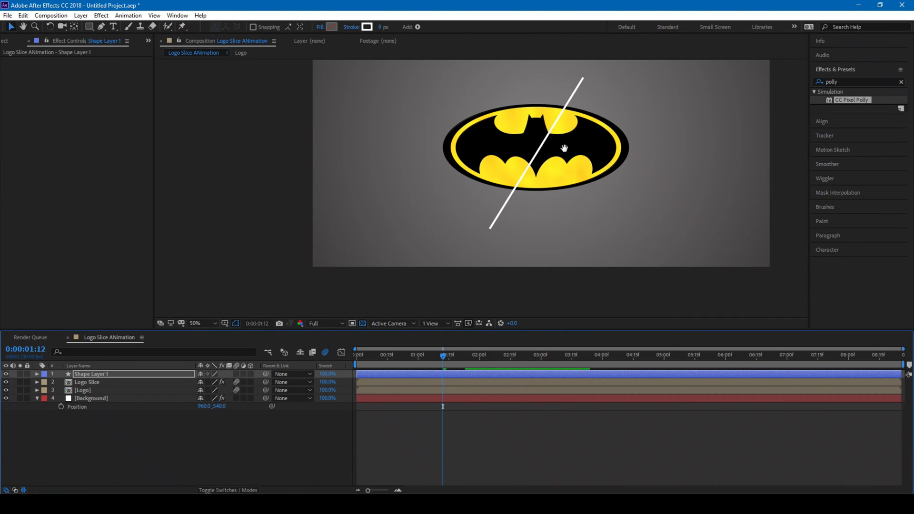
{"action": "key", "text": "space"}
{"action": "scroll", "coordinate": [551, 170], "scroll_direction": "up", "scroll_amount": 2}
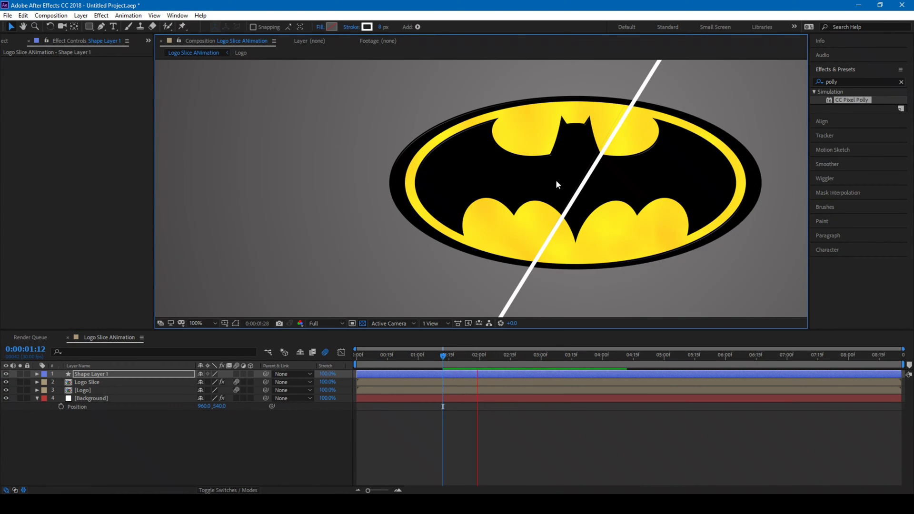
{"action": "left_click", "coordinate": [418, 355]}
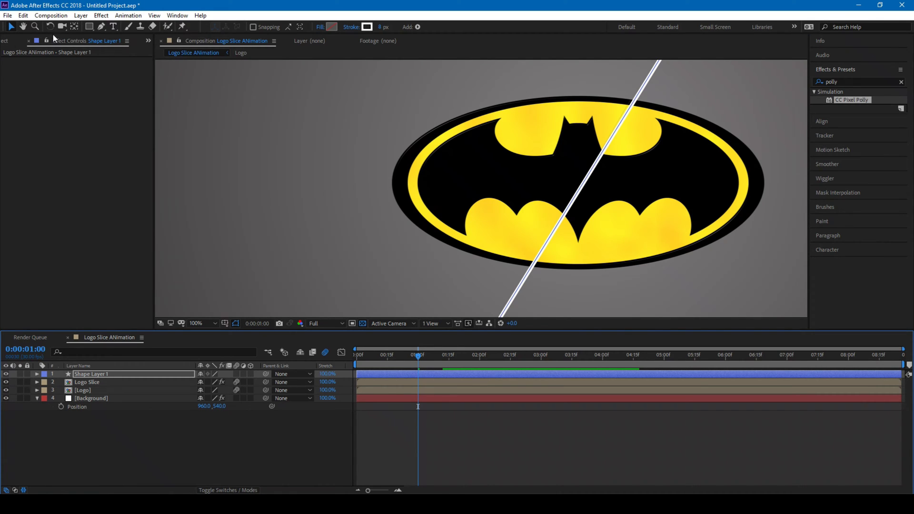
Nudge the blade line up-left so it follows the logo's slice edge.
{"action": "key", "text": "h"}
{"action": "left_click_drag", "start_coordinate": [683, 92], "coordinate": [648, 144]}
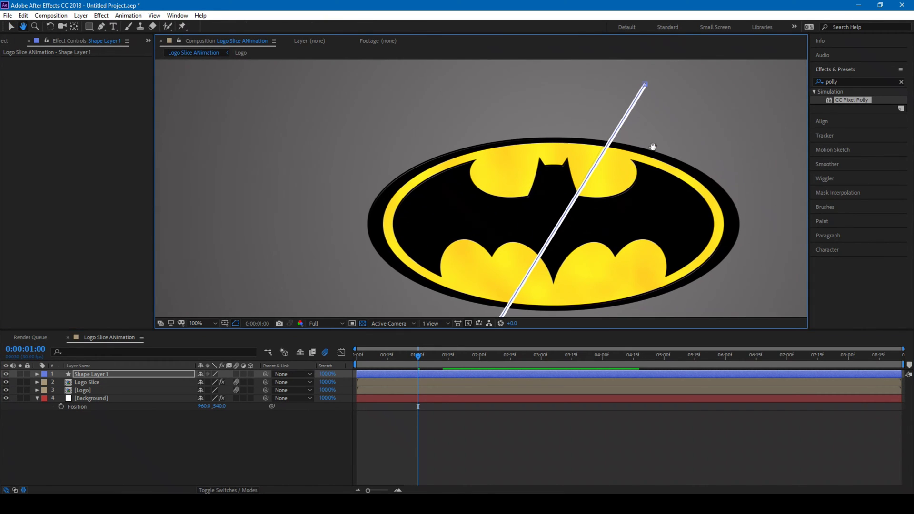
{"action": "scroll", "coordinate": [622, 142], "scroll_direction": "up", "scroll_amount": 2}
{"action": "mouse_move", "coordinate": [689, 96]}
{"action": "left_mouse_down"}
{"action": "mouse_move", "coordinate": [622, 163]}
{"action": "mouse_move", "coordinate": [586, 252]}
{"action": "left_mouse_up"}
{"action": "key", "text": "v"}
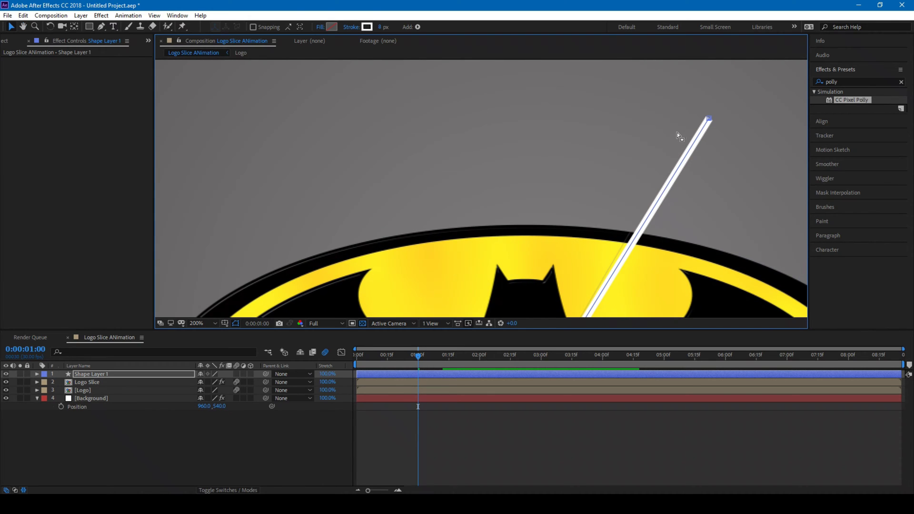
{"action": "left_click_drag", "start_coordinate": [708, 119], "coordinate": [696, 113]}
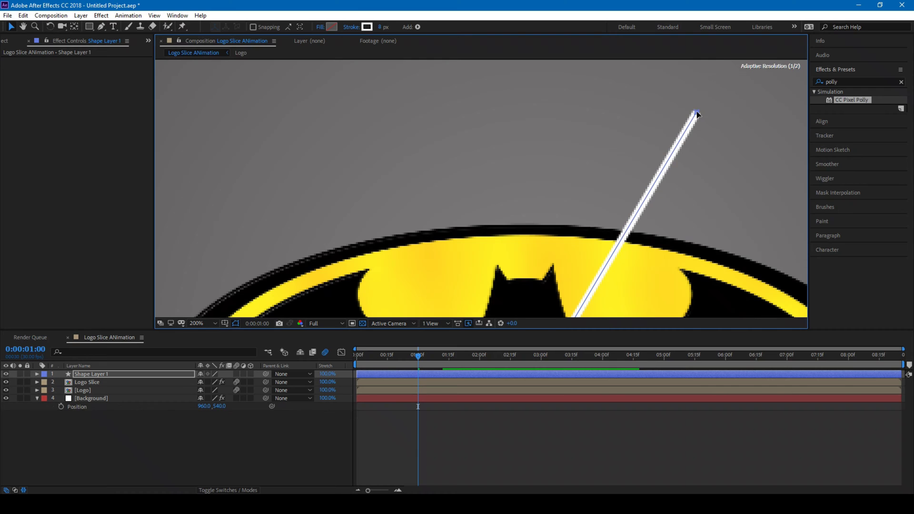
{"action": "key", "text": "h"}
{"action": "scroll", "coordinate": [688, 167], "scroll_direction": "down", "scroll_amount": 8}
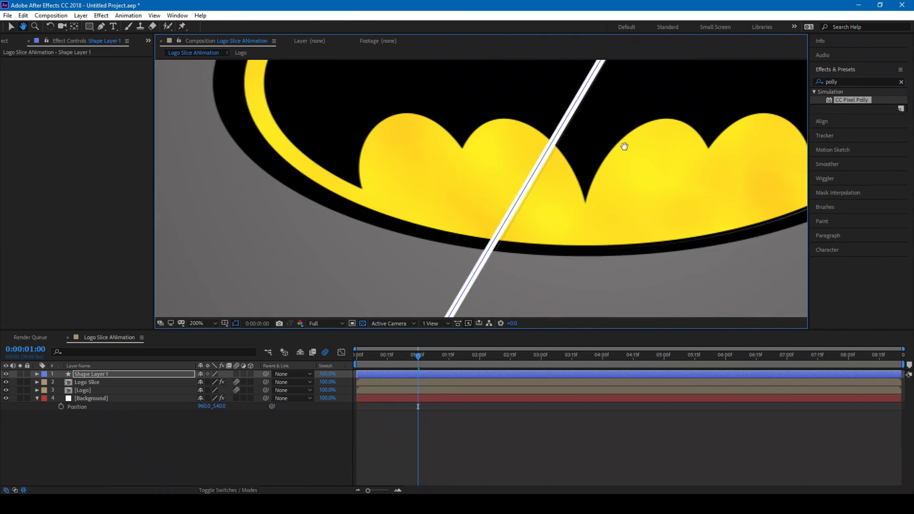
{"action": "key", "text": "v"}
Zoom out to the whole composition and select the line's shape layer.
{"action": "key", "text": "comma"}
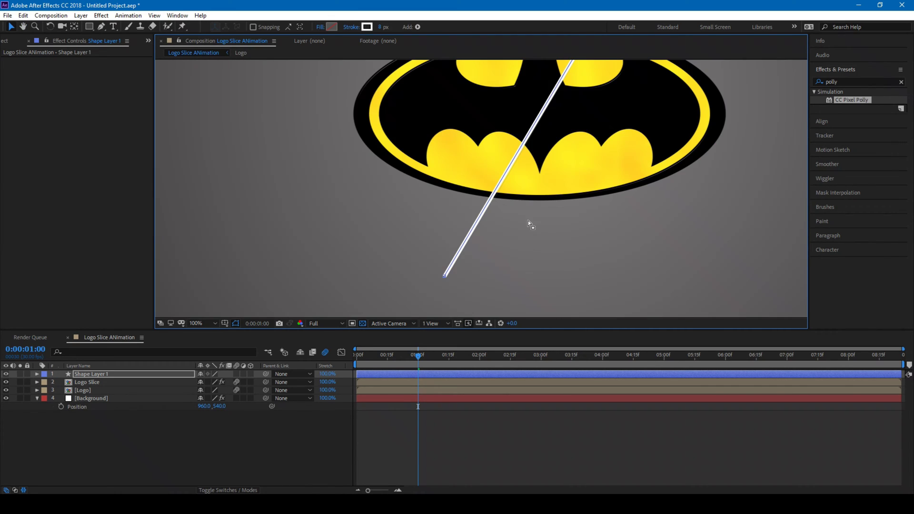
{"action": "key", "text": "comma"}
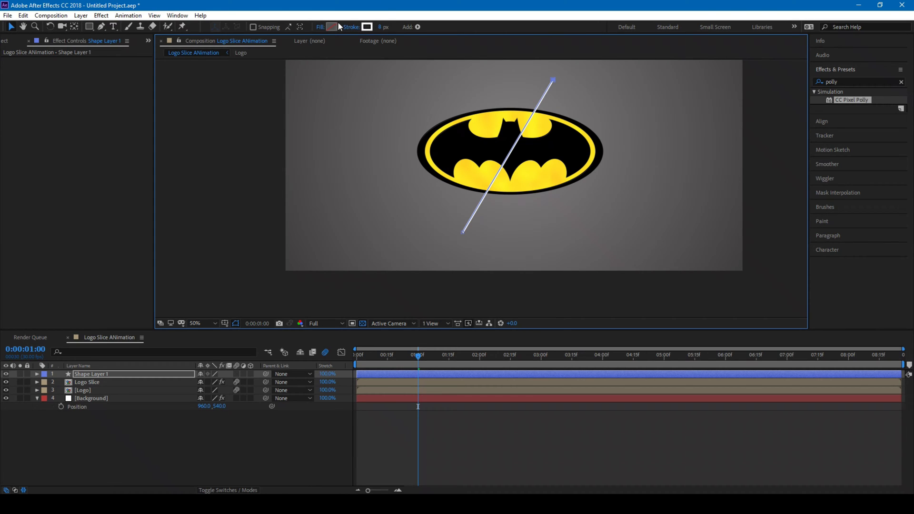
{"action": "left_click", "coordinate": [369, 374]}
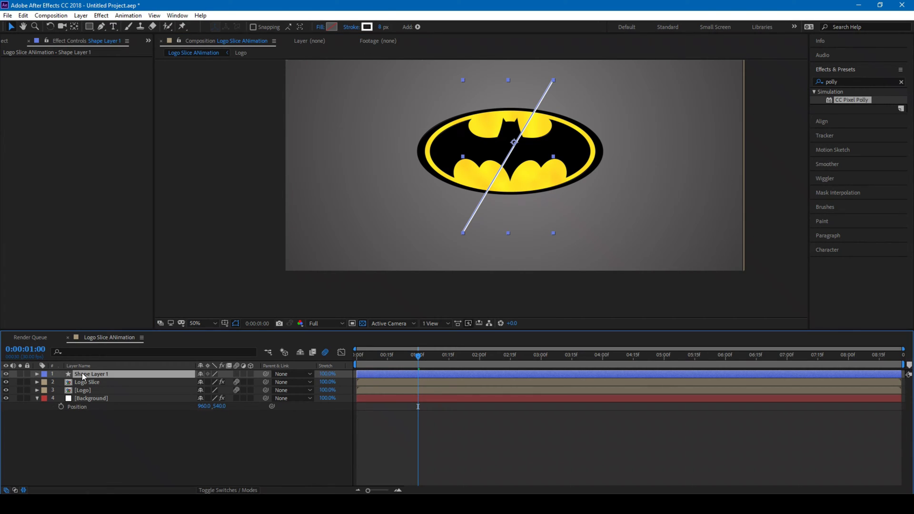
Give the line no fill, a white stroke and a 12 px stroke width.
{"action": "left_click", "coordinate": [334, 25]}
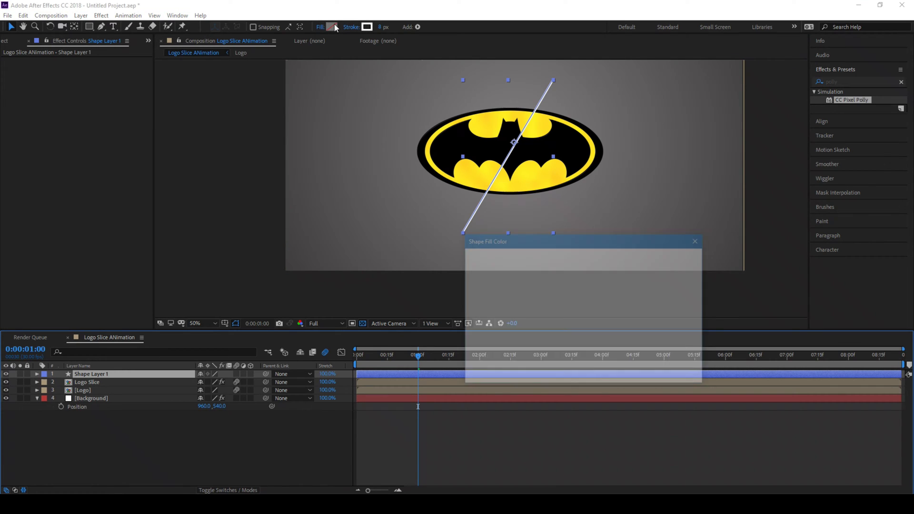
{"action": "key", "text": "Escape"}
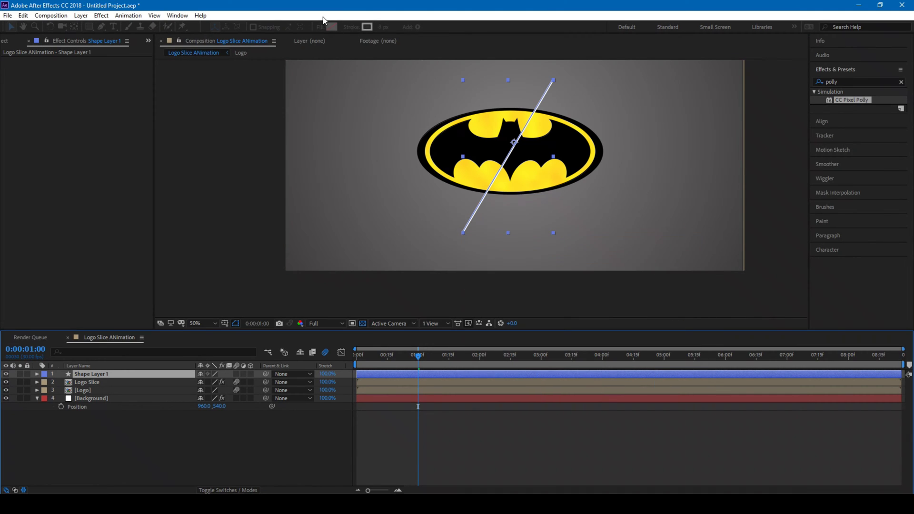
{"action": "left_click", "coordinate": [320, 27]}
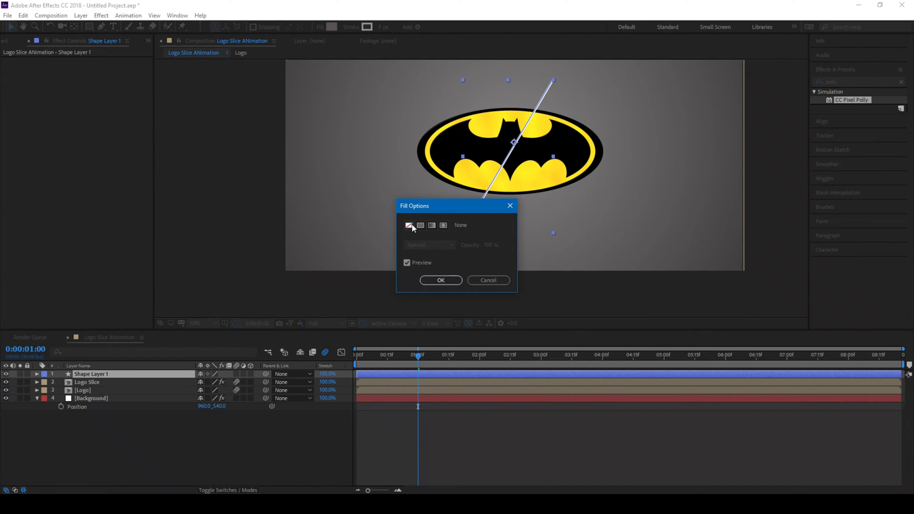
{"action": "left_click", "coordinate": [440, 280]}
{"action": "left_click", "coordinate": [366, 27]}
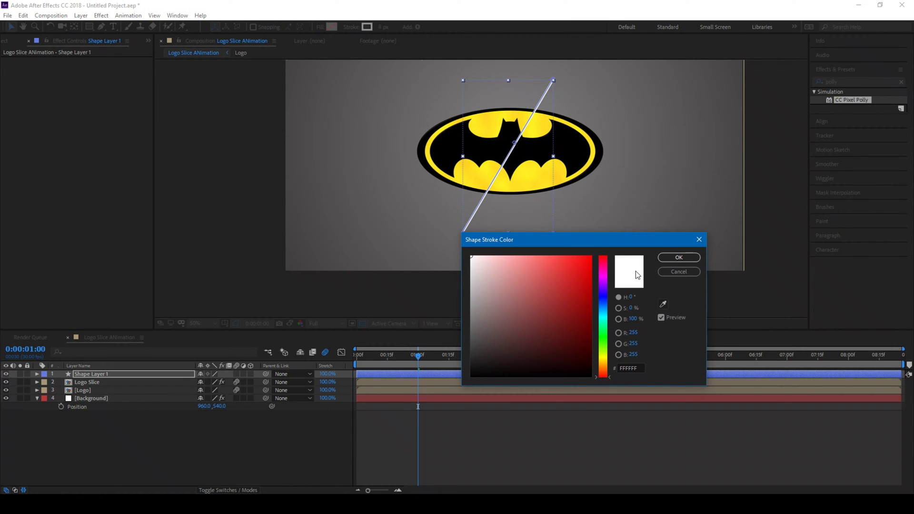
{"action": "left_click", "coordinate": [679, 257]}
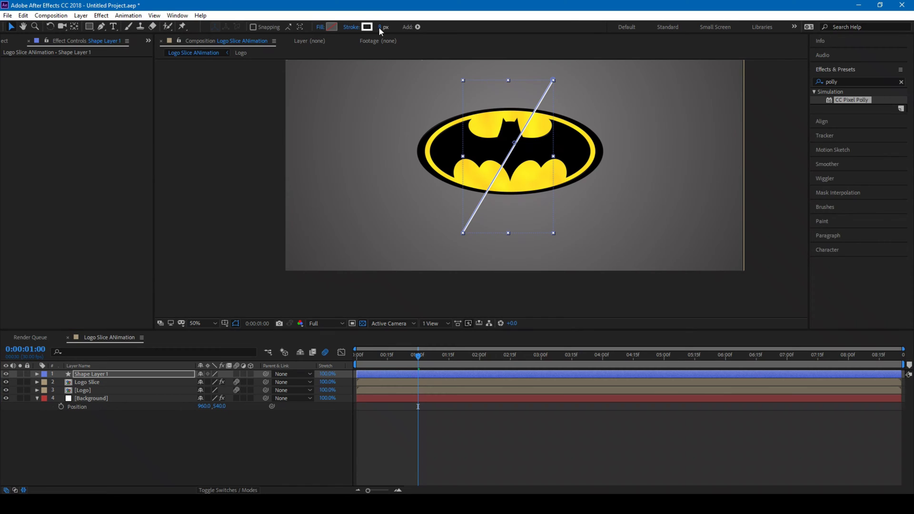
{"action": "type", "text": "12"}
{"action": "key", "text": "Return"}
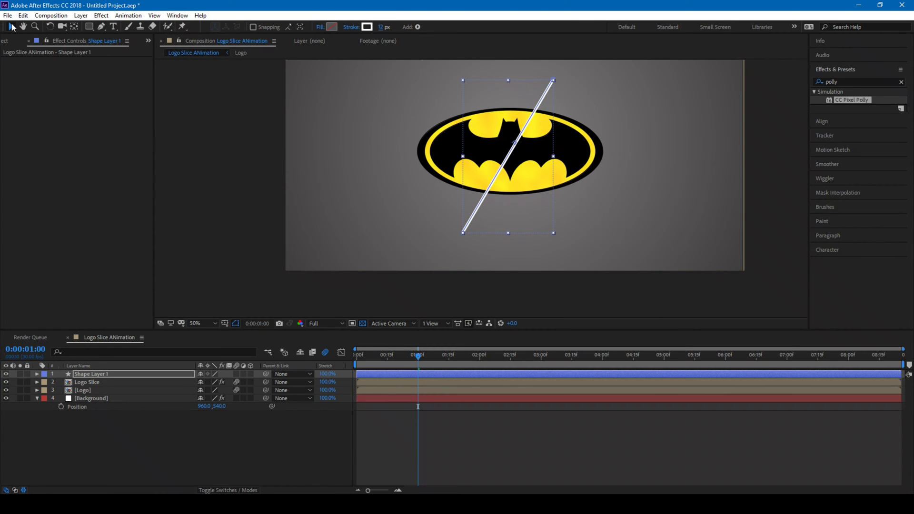
Reselect the line's layer with the Selection tool and reframe the view on the logo.
{"action": "left_click", "coordinate": [404, 201]}
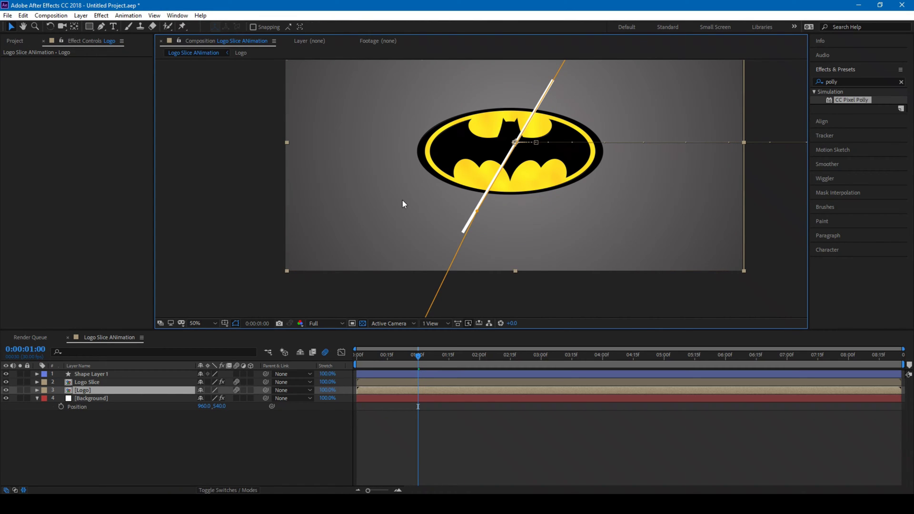
{"action": "key", "text": "ctrl+z"}
{"action": "left_click", "coordinate": [17, 32]}
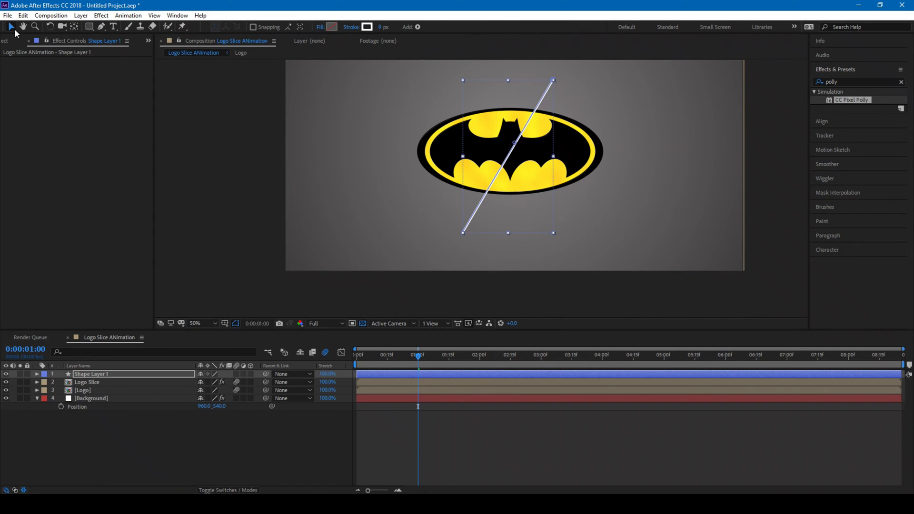
{"action": "scroll", "coordinate": [505, 233], "scroll_direction": "up", "scroll_amount": 2}
{"action": "mouse_move", "coordinate": [595, 77]}
{"action": "left_mouse_down"}
{"action": "mouse_move", "coordinate": [603, 206]}
{"action": "mouse_move", "coordinate": [558, 265]}
{"action": "left_mouse_up"}
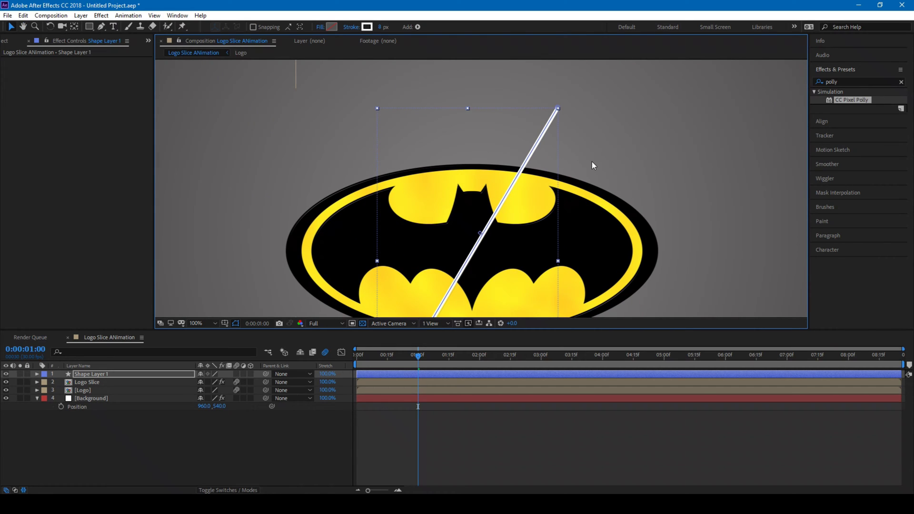
Rename Shape Layer 1 to 'Slice'.
{"action": "right_click", "coordinate": [105, 373]}
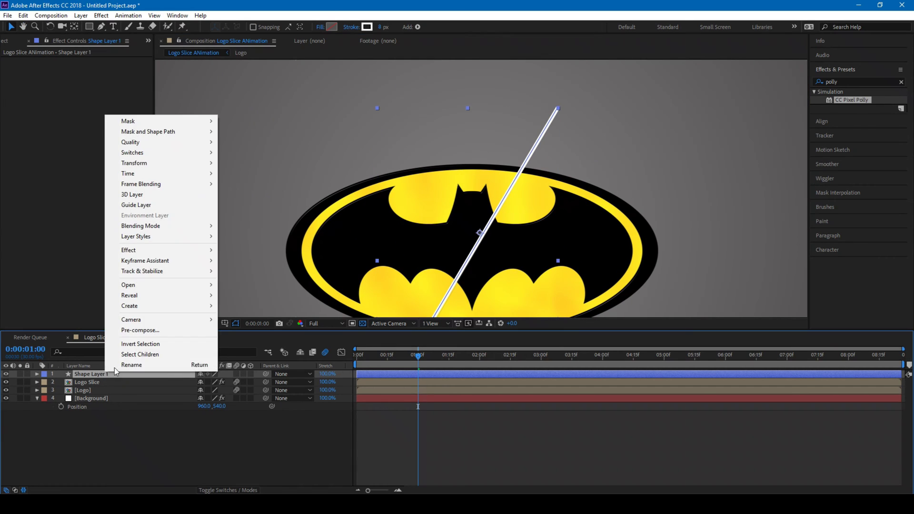
{"action": "left_click", "coordinate": [120, 365]}
{"action": "type", "text": "Slice"}
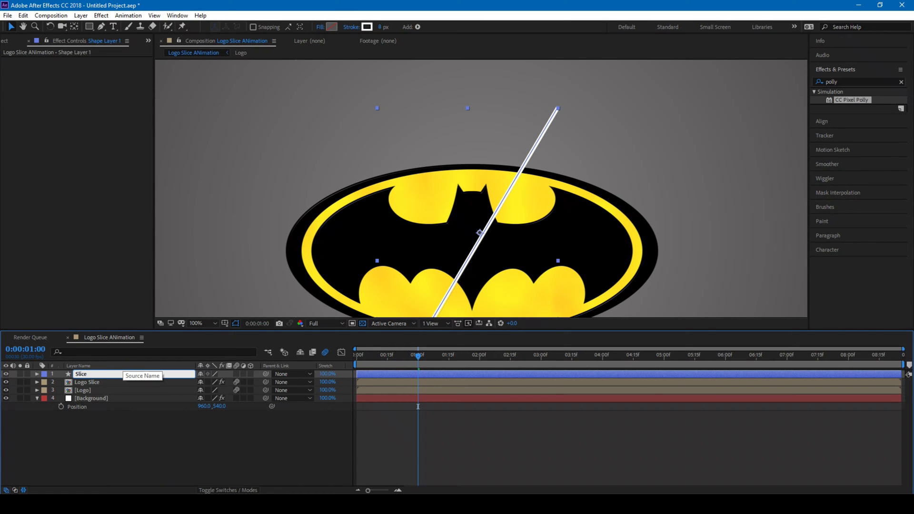
{"action": "key", "text": "Return"}
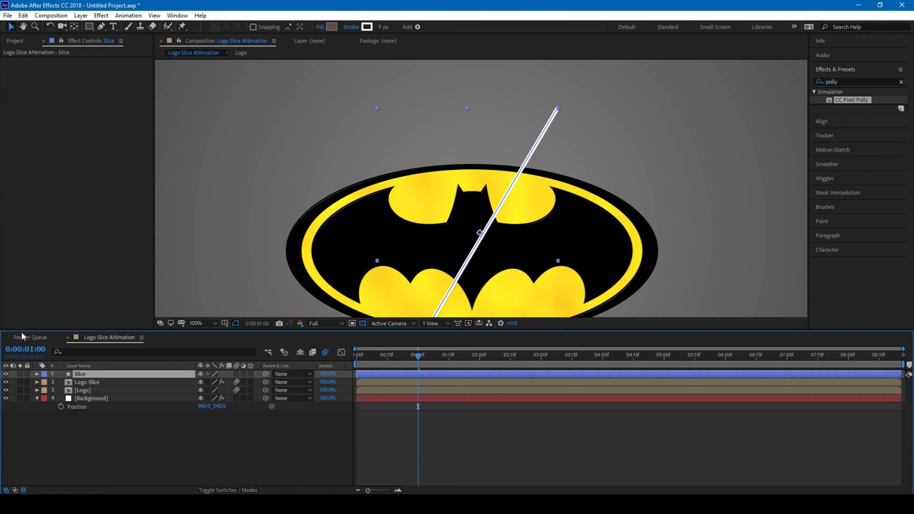
Add a Trim Paths operator to the Slice layer's contents.
{"action": "left_click", "coordinate": [37, 374]}
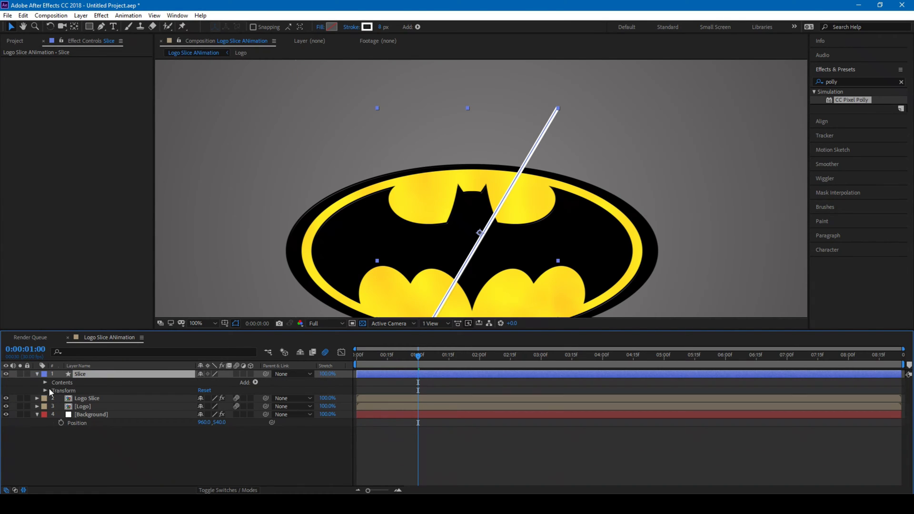
{"action": "left_click", "coordinate": [256, 383]}
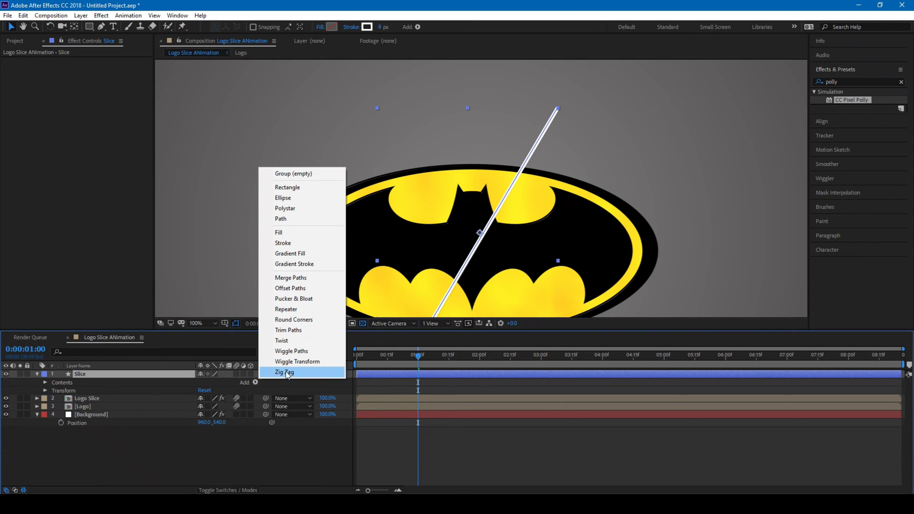
{"action": "left_click", "coordinate": [290, 329]}
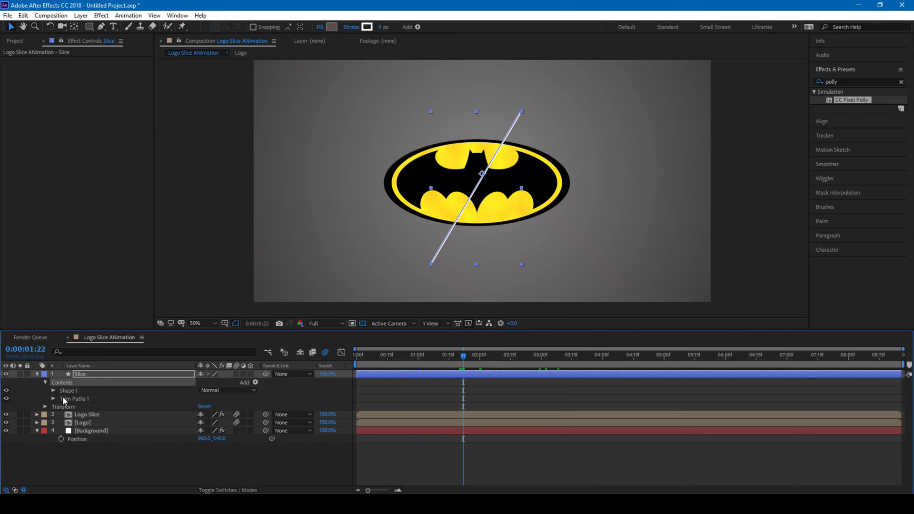
Keyframe Trim Paths End from 0% at 1:22 to 100% at 2:16.
{"action": "left_click", "coordinate": [53, 399]}
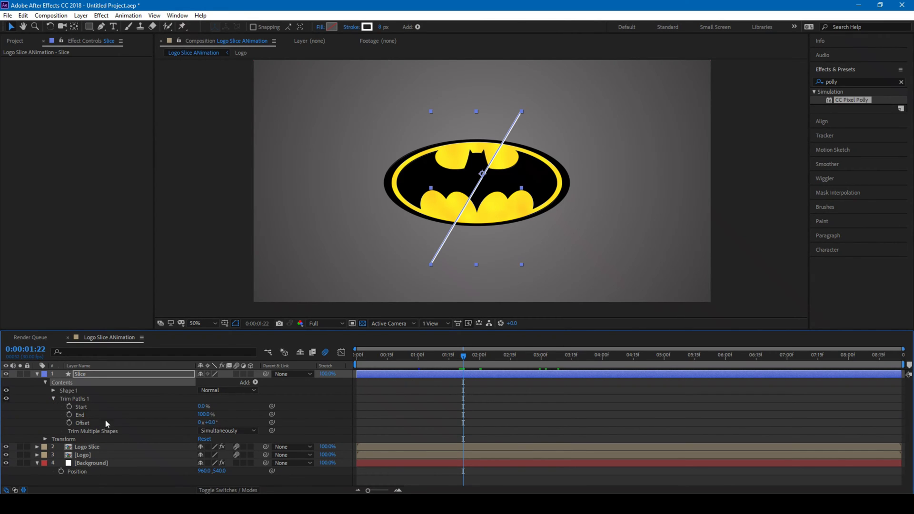
{"action": "left_click", "coordinate": [69, 414]}
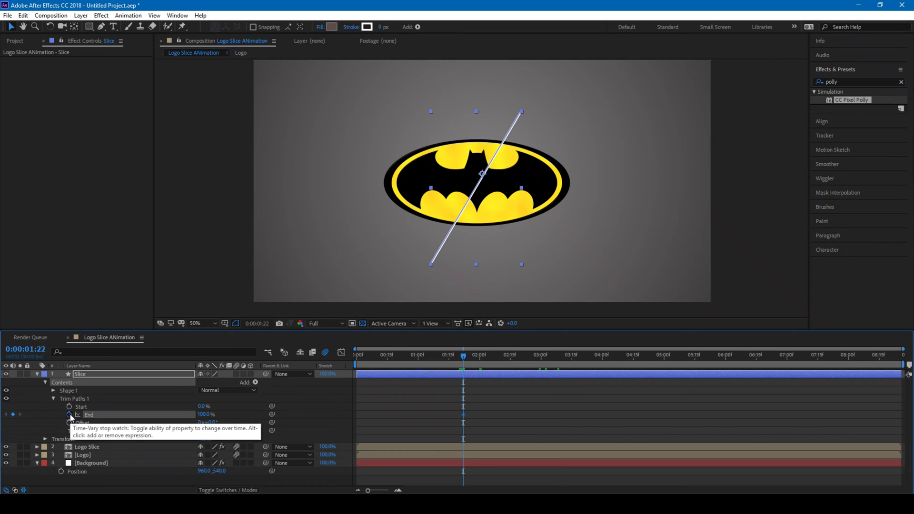
{"action": "left_click_drag", "start_coordinate": [175, 417], "coordinate": [118, 426]}
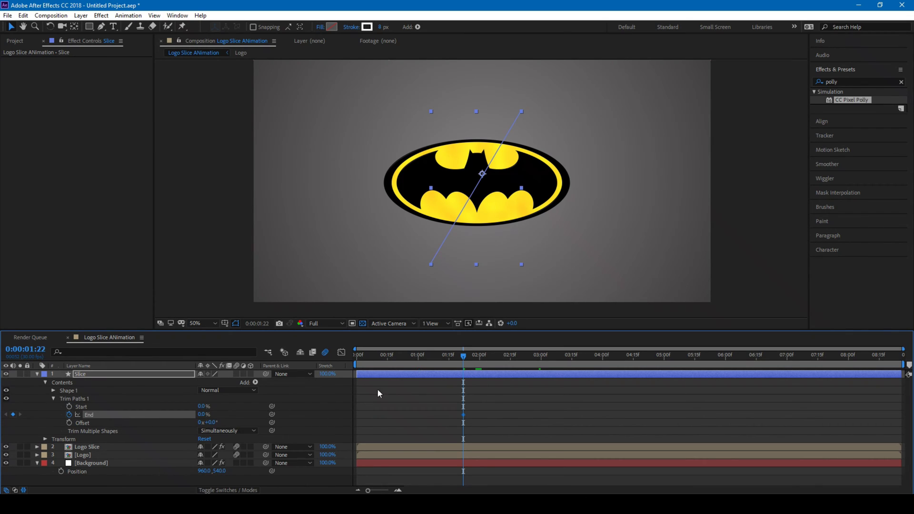
{"action": "left_click", "coordinate": [512, 356]}
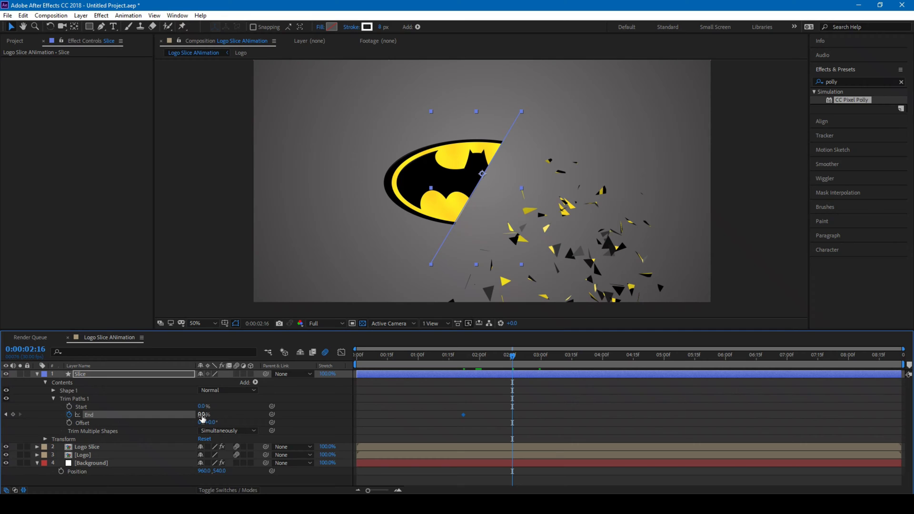
{"action": "left_click_drag", "start_coordinate": [204, 414], "coordinate": [286, 410]}
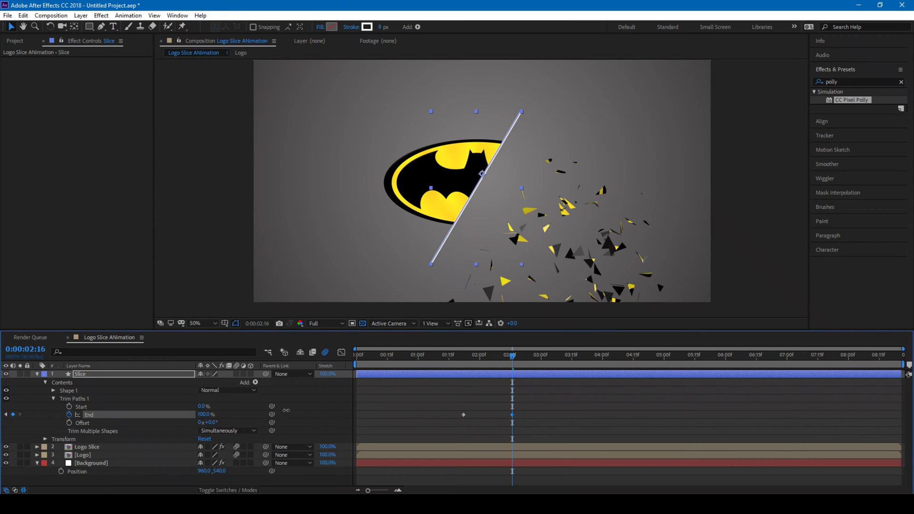
{"action": "left_click", "coordinate": [465, 355]}
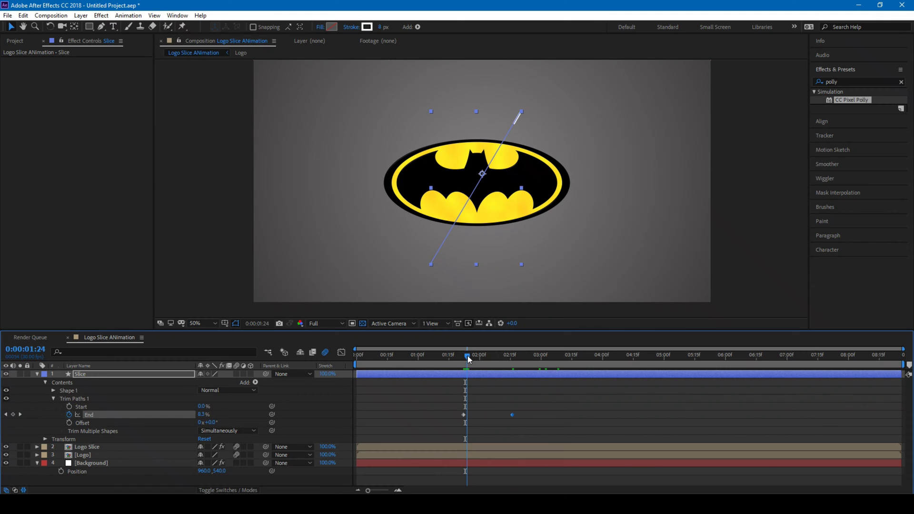
Keyframe Trim Paths Start at 0%, then raise it to 94% at 2:19.
{"action": "left_click_drag", "start_coordinate": [468, 357], "coordinate": [470, 357]}
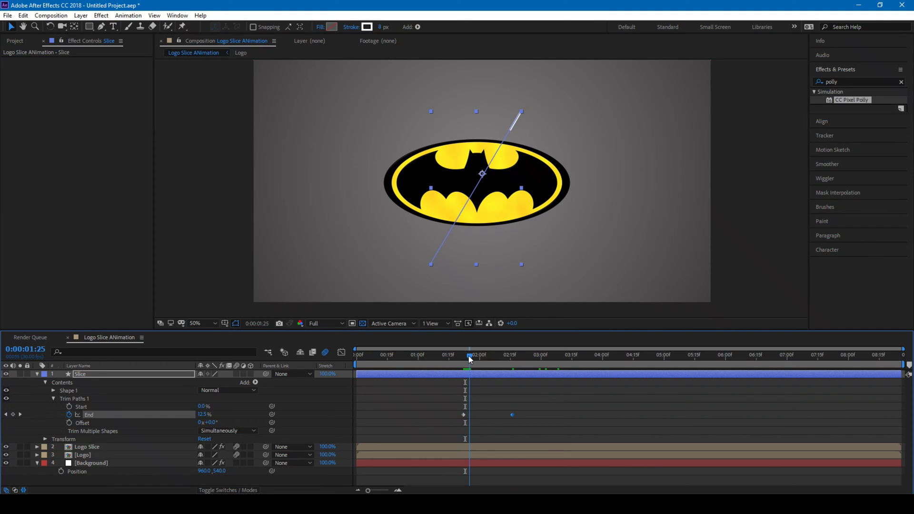
{"action": "left_click", "coordinate": [69, 407]}
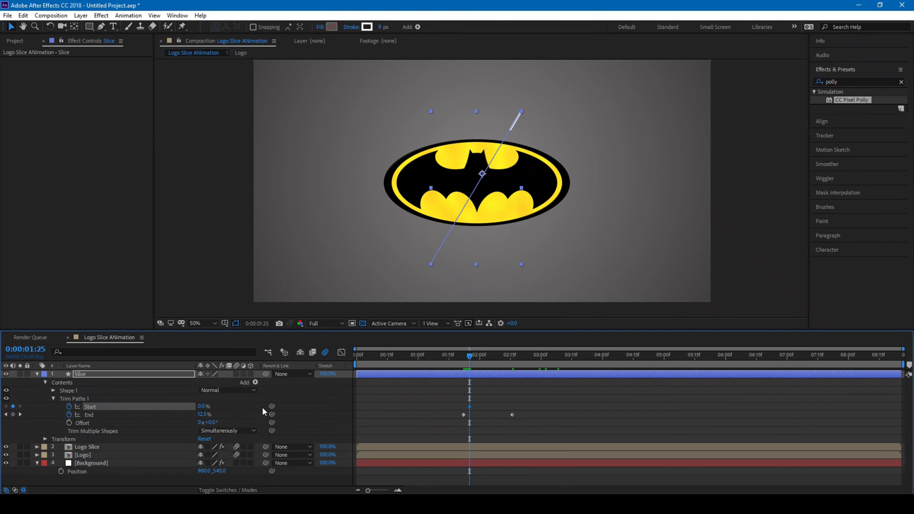
{"action": "left_click", "coordinate": [204, 406]}
{"action": "left_click", "coordinate": [309, 401]}
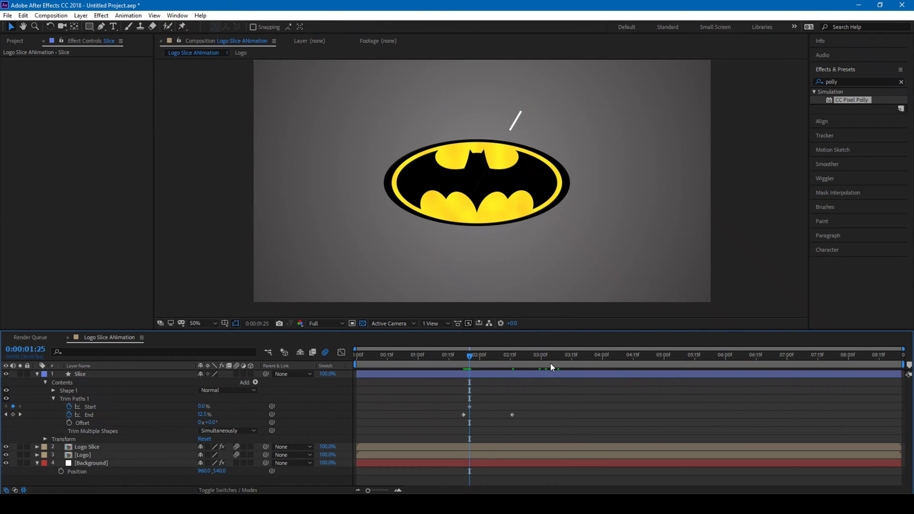
{"action": "left_click_drag", "start_coordinate": [550, 364], "coordinate": [519, 362]}
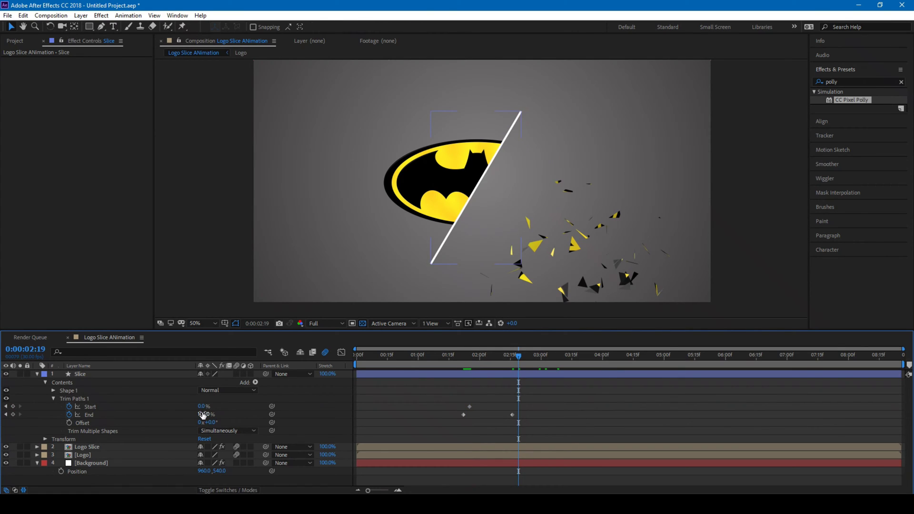
{"action": "left_click_drag", "start_coordinate": [202, 407], "coordinate": [280, 406]}
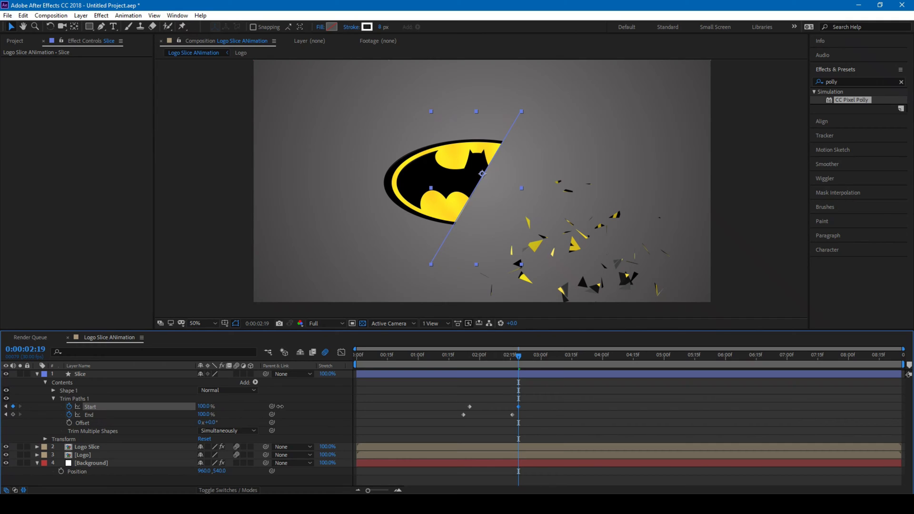
Shift the first Start keyframe later to 01:25 and scrub to check the timing.
{"action": "left_click", "coordinate": [453, 401]}
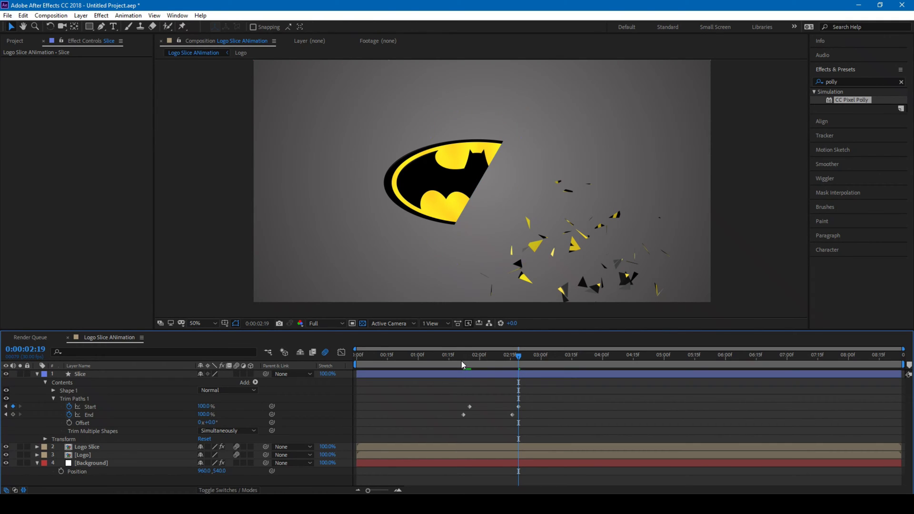
{"action": "left_click", "coordinate": [463, 361]}
{"action": "left_click_drag", "start_coordinate": [463, 361], "coordinate": [520, 361]}
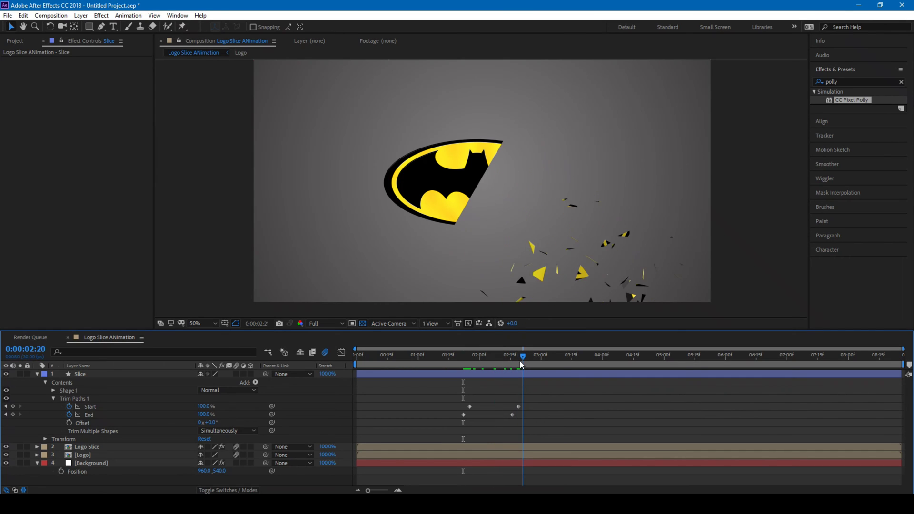
{"action": "left_click_drag", "start_coordinate": [471, 406], "coordinate": [463, 391]}
{"action": "left_click_drag", "start_coordinate": [449, 353], "coordinate": [469, 363]}
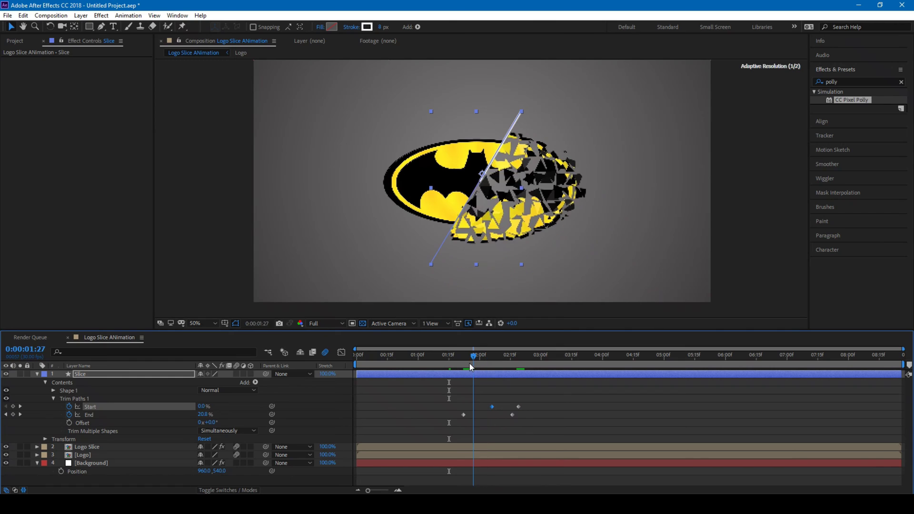
{"action": "left_click", "coordinate": [444, 392]}
Apply Easy Ease to all four Trim Paths keyframes.
{"action": "left_click_drag", "start_coordinate": [447, 395], "coordinate": [517, 407]}
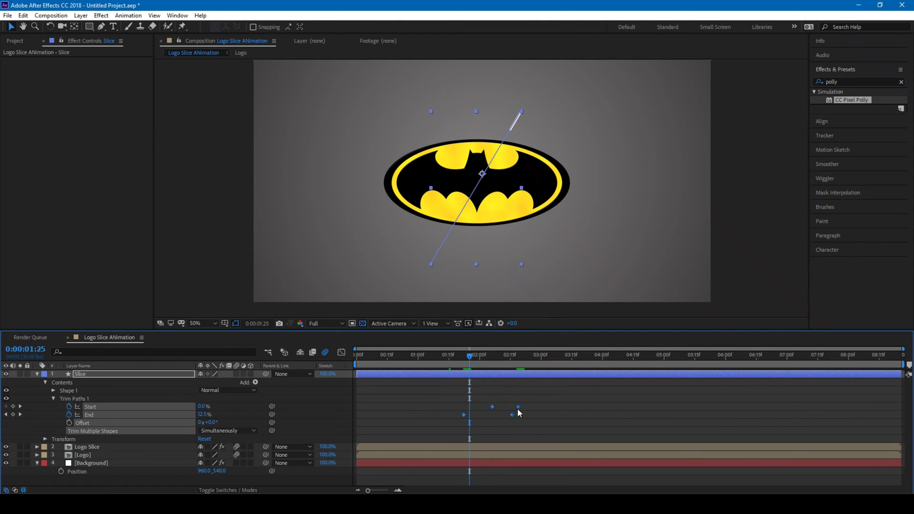
{"action": "right_click", "coordinate": [519, 407]}
{"action": "mouse_move", "coordinate": [566, 401]}
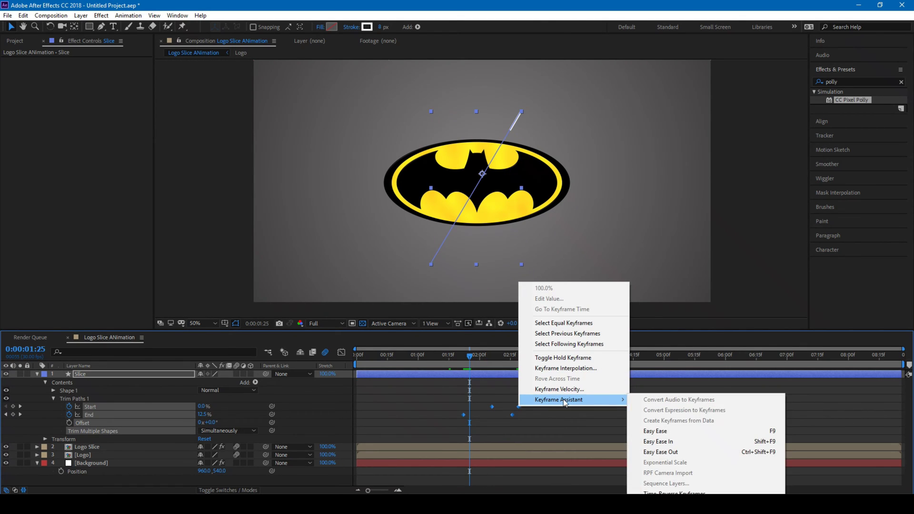
{"action": "left_click", "coordinate": [659, 431]}
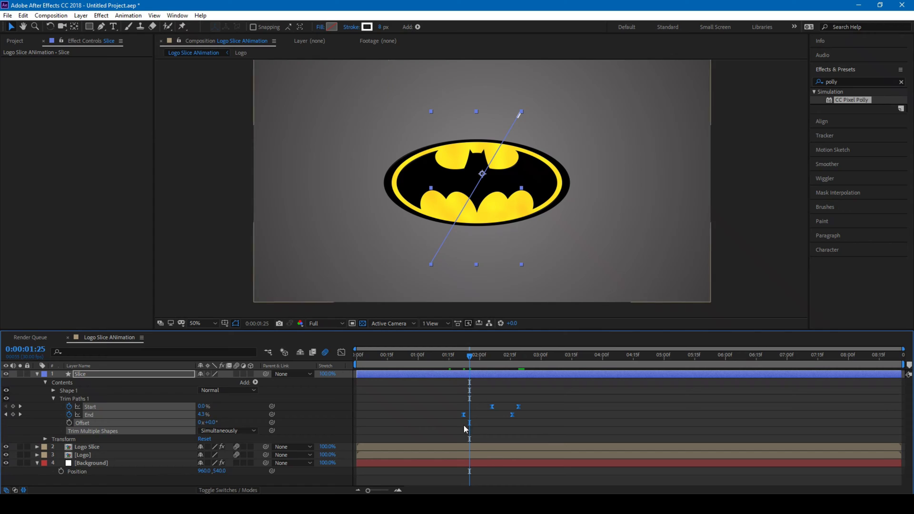
In the Graph Editor, drag the End and Start speed curves into sharp spikes.
{"action": "left_click", "coordinate": [341, 353]}
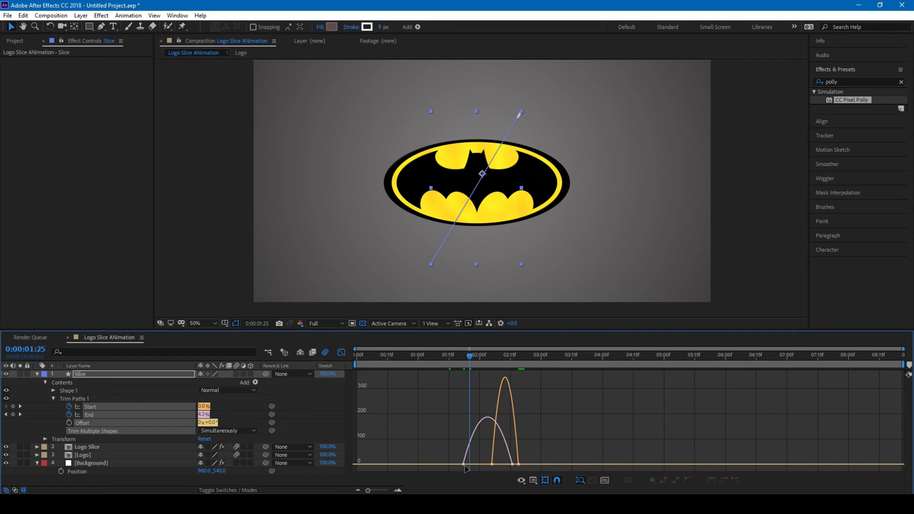
{"action": "right_click", "coordinate": [448, 436]}
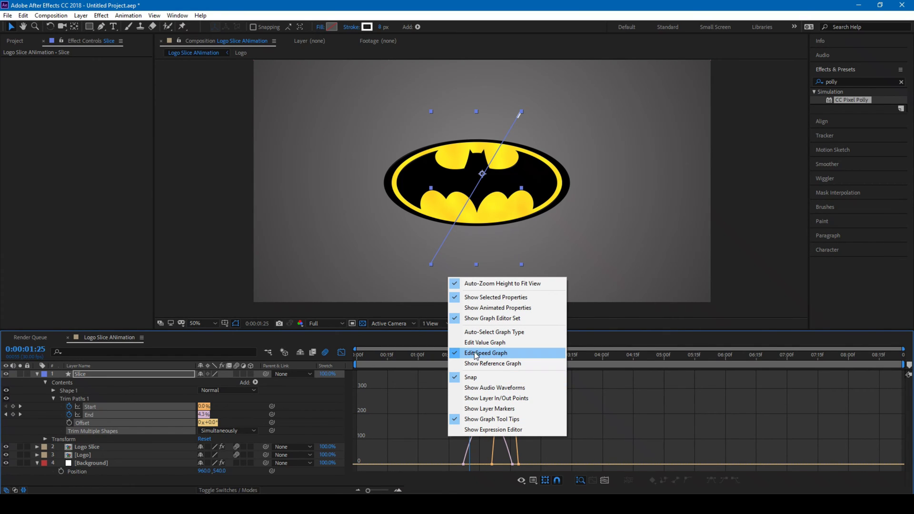
{"action": "left_click", "coordinate": [514, 447]}
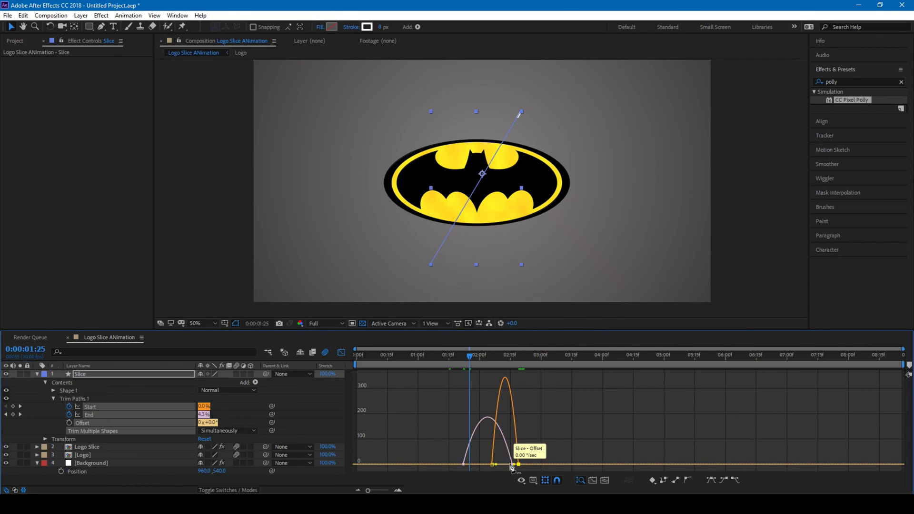
{"action": "left_click", "coordinate": [512, 464]}
{"action": "key", "text": "Delete"}
{"action": "key", "text": "ctrl+z"}
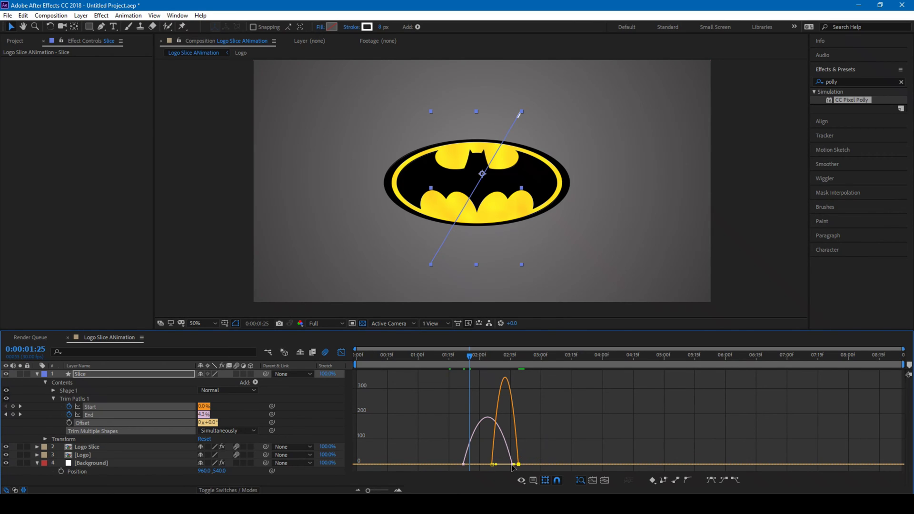
{"action": "left_click_drag", "start_coordinate": [509, 468], "coordinate": [511, 395]}
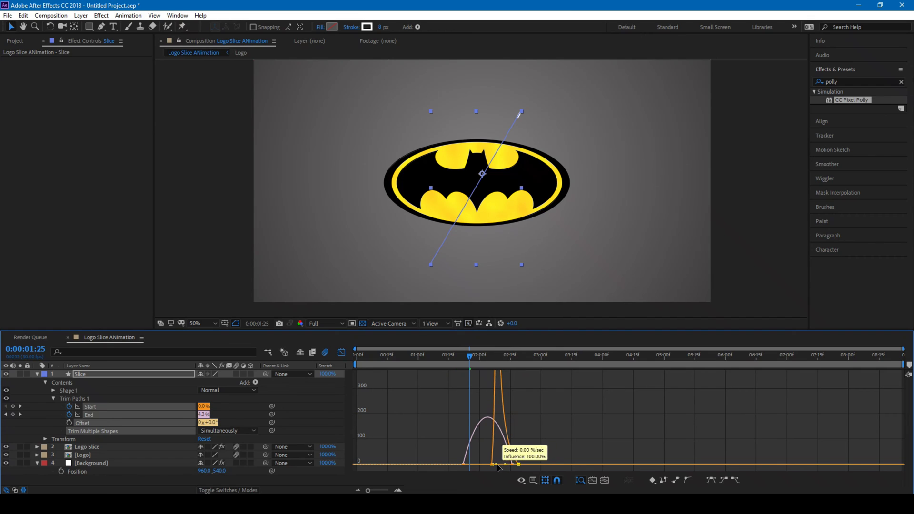
{"action": "left_click", "coordinate": [486, 455]}
{"action": "left_click", "coordinate": [487, 446]}
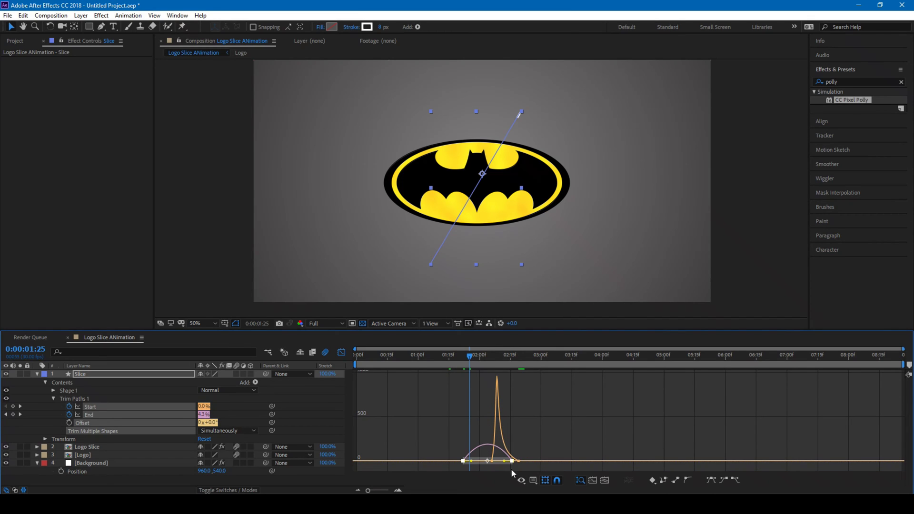
{"action": "left_click_drag", "start_coordinate": [503, 464], "coordinate": [460, 463]}
{"action": "left_click", "coordinate": [342, 352]}
{"action": "left_click", "coordinate": [442, 362]}
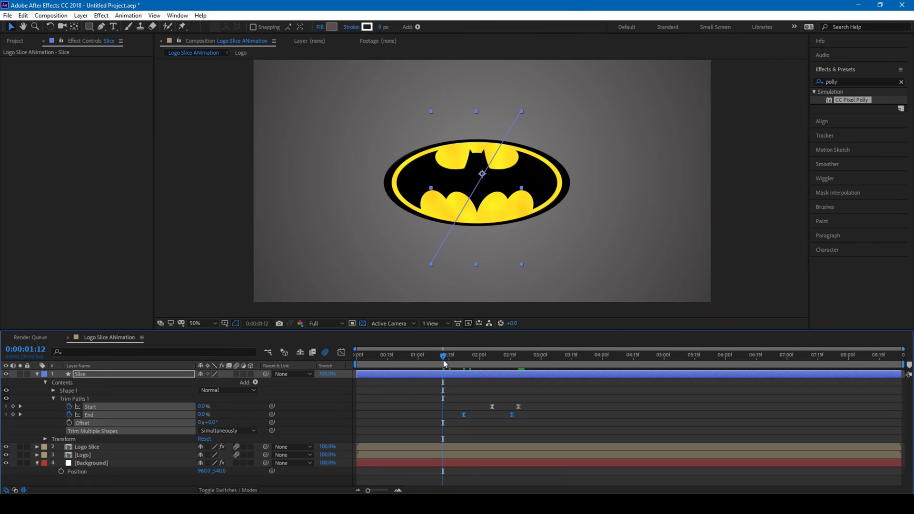
Move the first Start keyframe slightly earlier, scrub to check, and collapse the Slice layer.
{"action": "left_click_drag", "start_coordinate": [443, 362], "coordinate": [520, 360]}
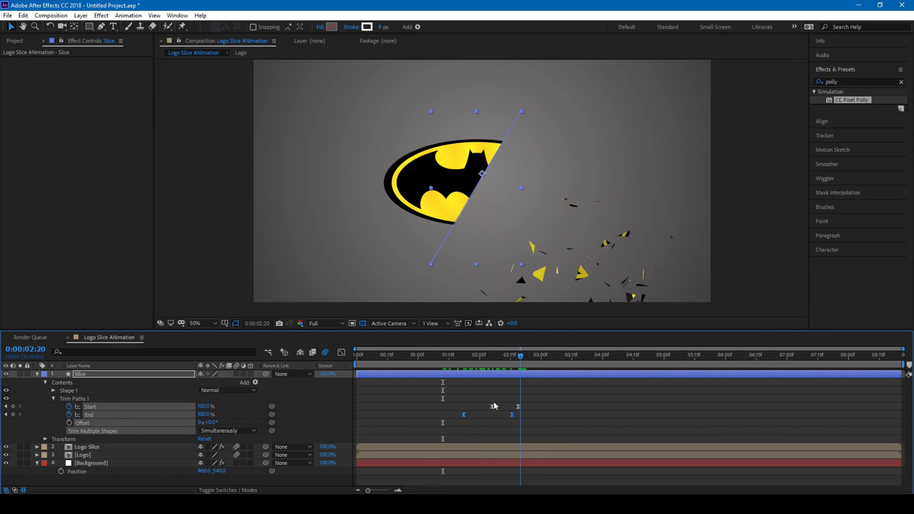
{"action": "left_click_drag", "start_coordinate": [492, 406], "coordinate": [484, 407]}
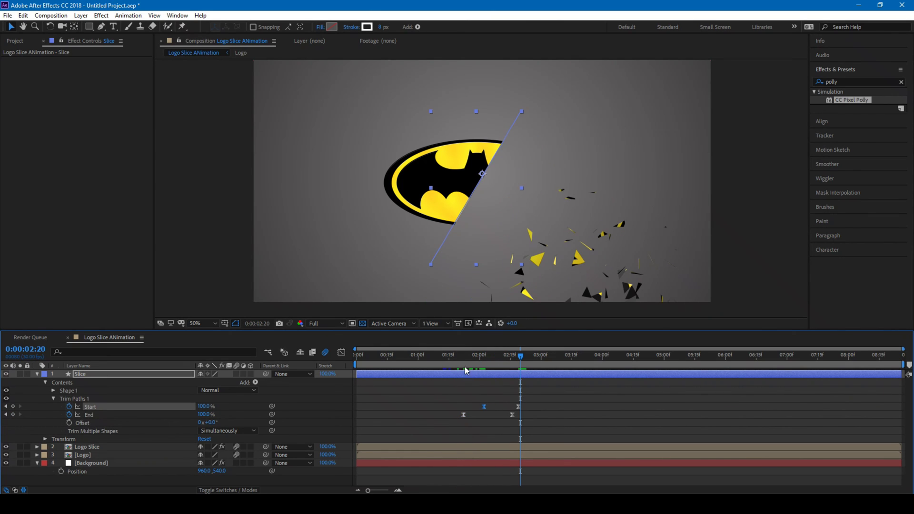
{"action": "mouse_move", "coordinate": [457, 357]}
{"action": "left_mouse_down"}
{"action": "mouse_move", "coordinate": [510, 358]}
{"action": "mouse_move", "coordinate": [467, 359]}
{"action": "left_mouse_up"}
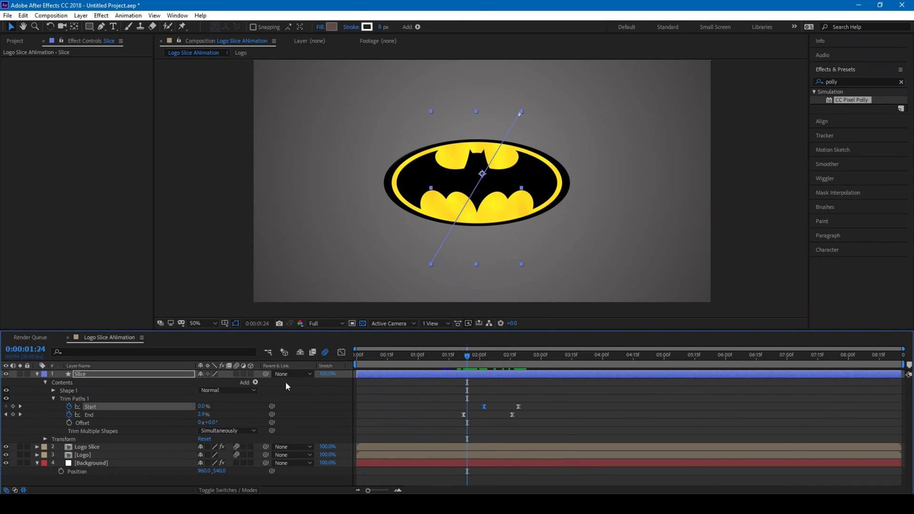
{"action": "left_click", "coordinate": [37, 374]}
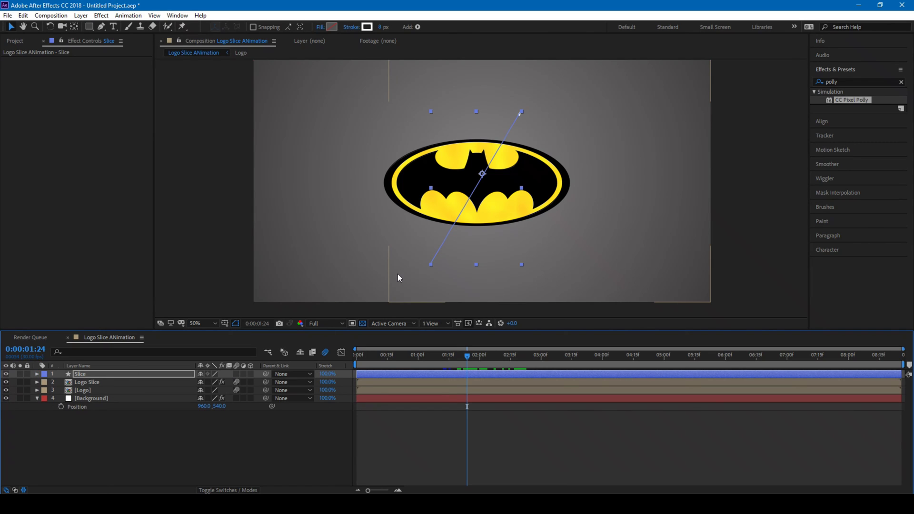
Set the Slice line's stroke width to 12 px and check its fill and stroke options.
{"action": "left_click", "coordinate": [437, 373]}
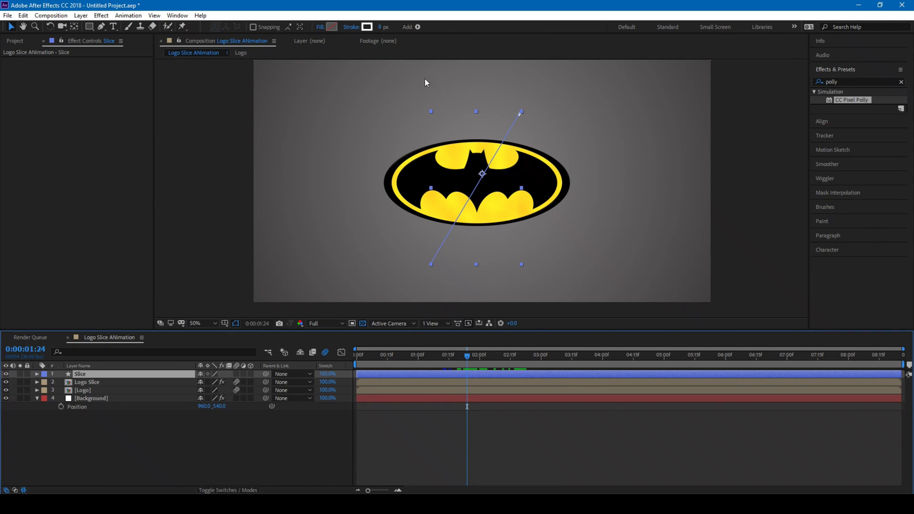
{"action": "left_click", "coordinate": [381, 26]}
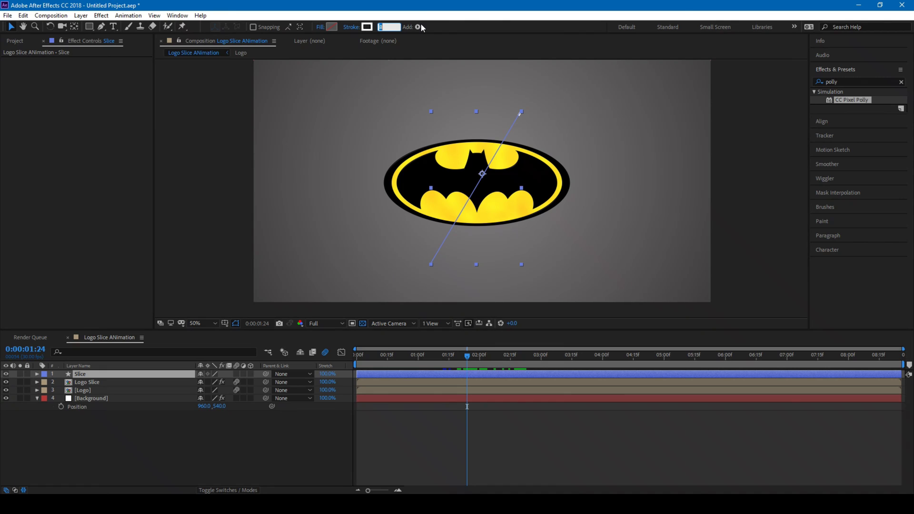
{"action": "type", "text": "12"}
{"action": "key", "text": "Return"}
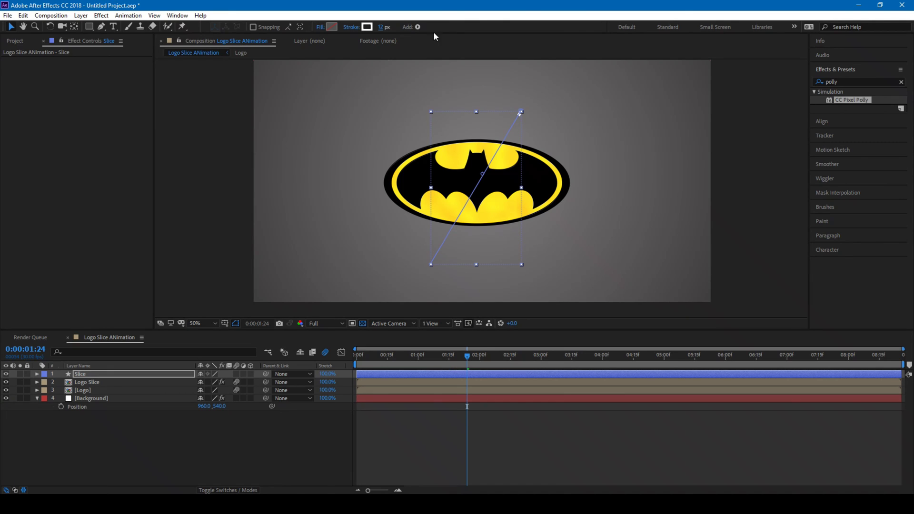
{"action": "left_click", "coordinate": [321, 27]}
{"action": "left_click", "coordinate": [441, 278]}
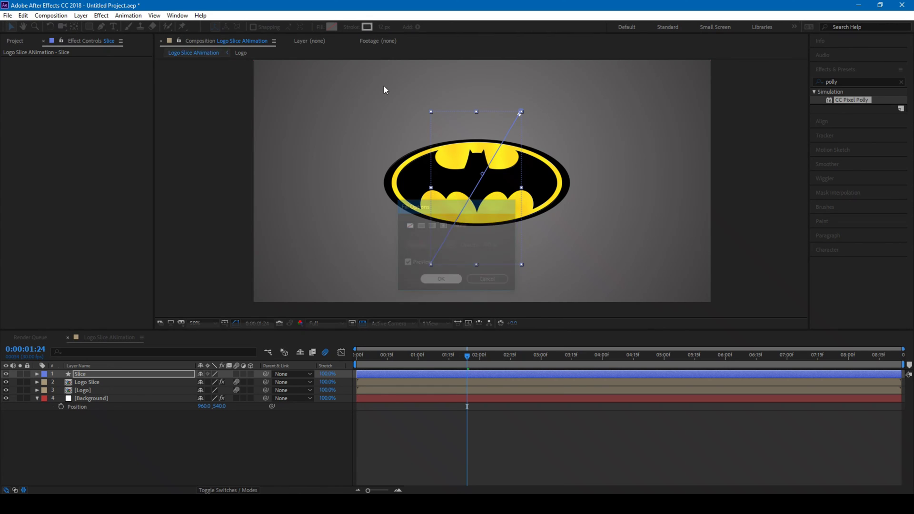
{"action": "left_click", "coordinate": [366, 27]}
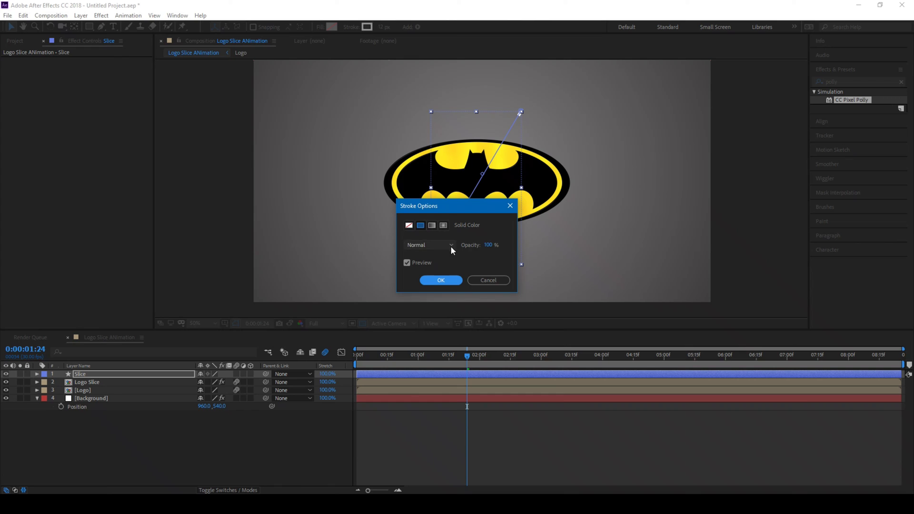
{"action": "left_click", "coordinate": [432, 281]}
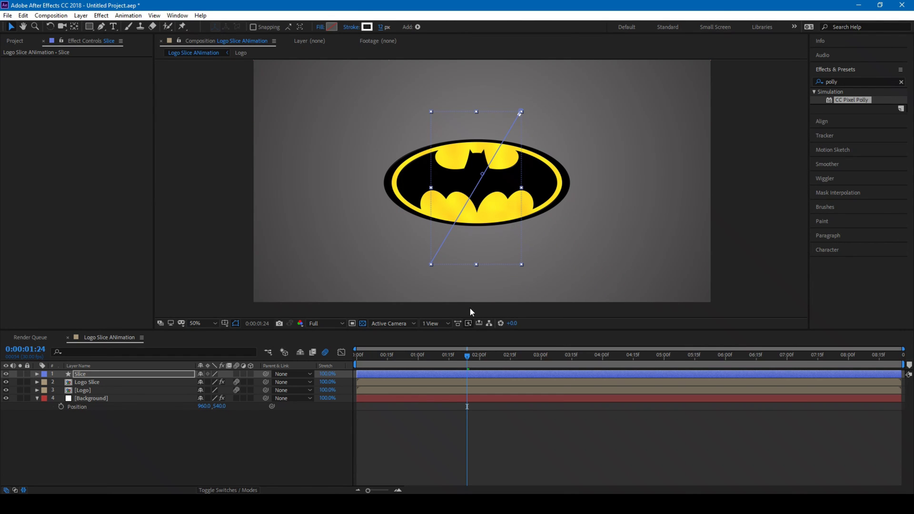
{"action": "left_click", "coordinate": [354, 358]}
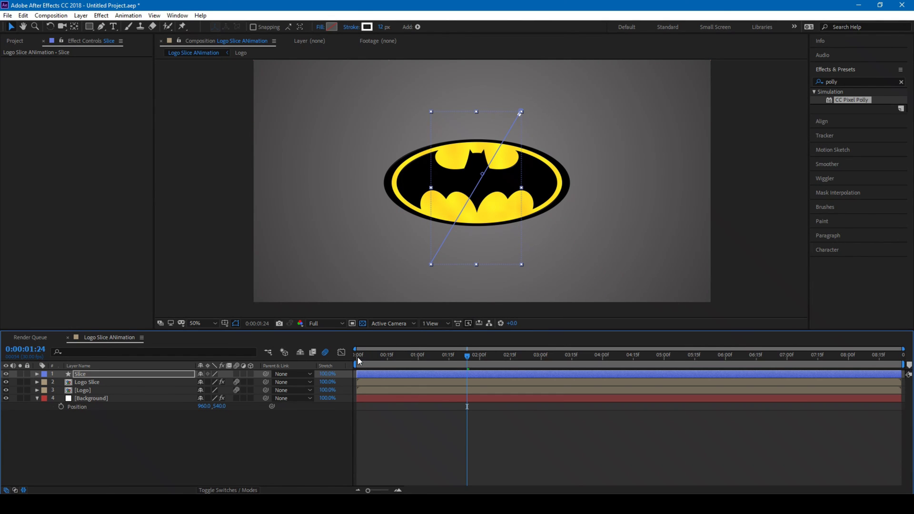
Deselect the Slice layer and play the preview through the slice and shatter.
{"action": "left_click", "coordinate": [240, 208]}
{"action": "key", "text": "space"}
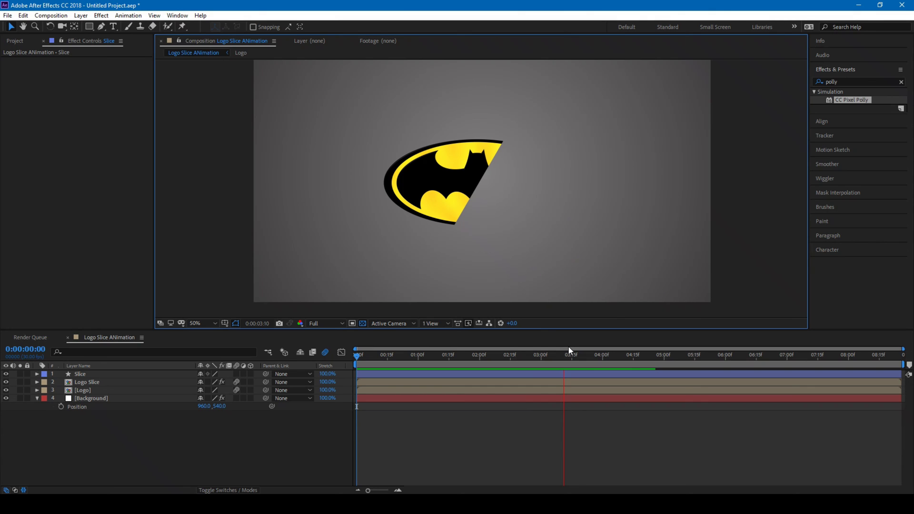
End the work area at about 04:20 and trim the Logo Slice Animation comp to it.
{"action": "left_click", "coordinate": [602, 355]}
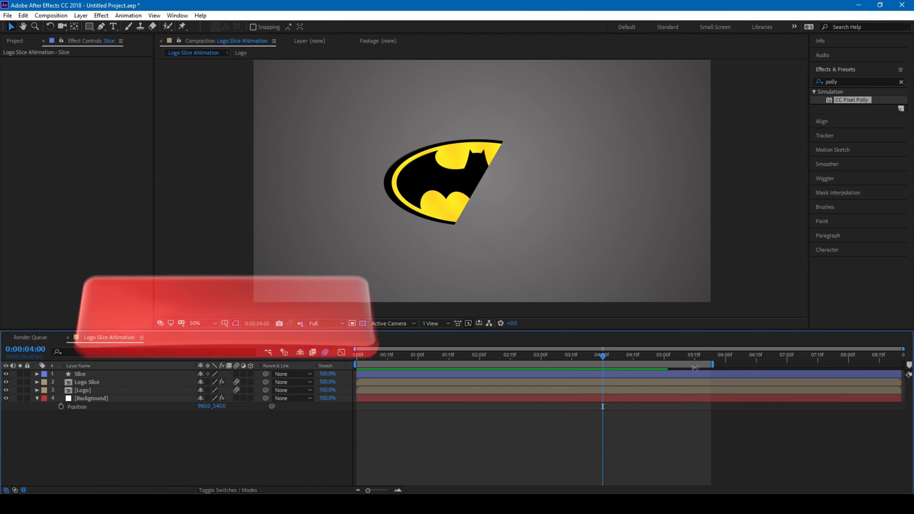
{"action": "left_click_drag", "start_coordinate": [712, 364], "coordinate": [646, 364]}
{"action": "right_click", "coordinate": [637, 367]}
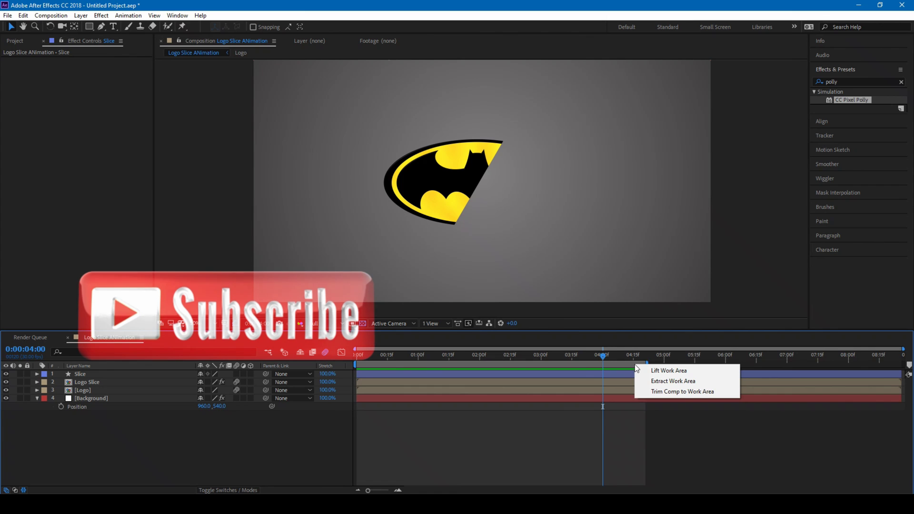
{"action": "left_click", "coordinate": [682, 391]}
{"action": "left_click", "coordinate": [361, 355]}
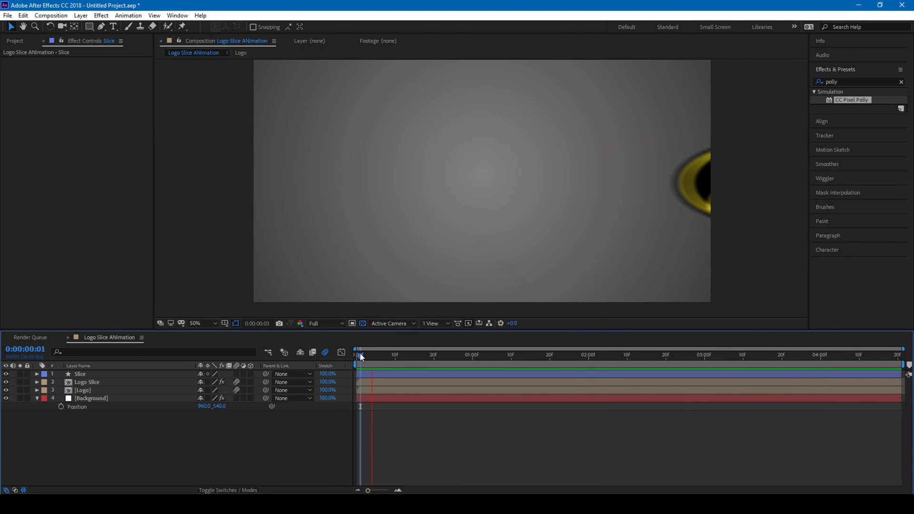